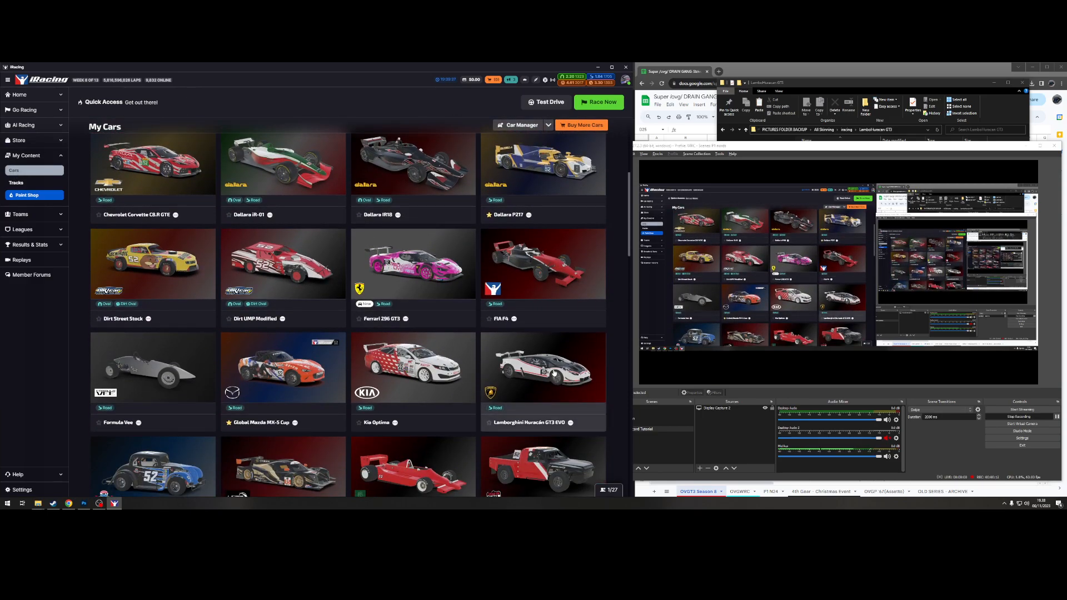
Show the Lamborghini Huracán GT3 EVO's car model and open the lamborghinievogt3 folder inside the iRacing paint folder.
{"action": "left_click", "coordinate": [554, 374]}
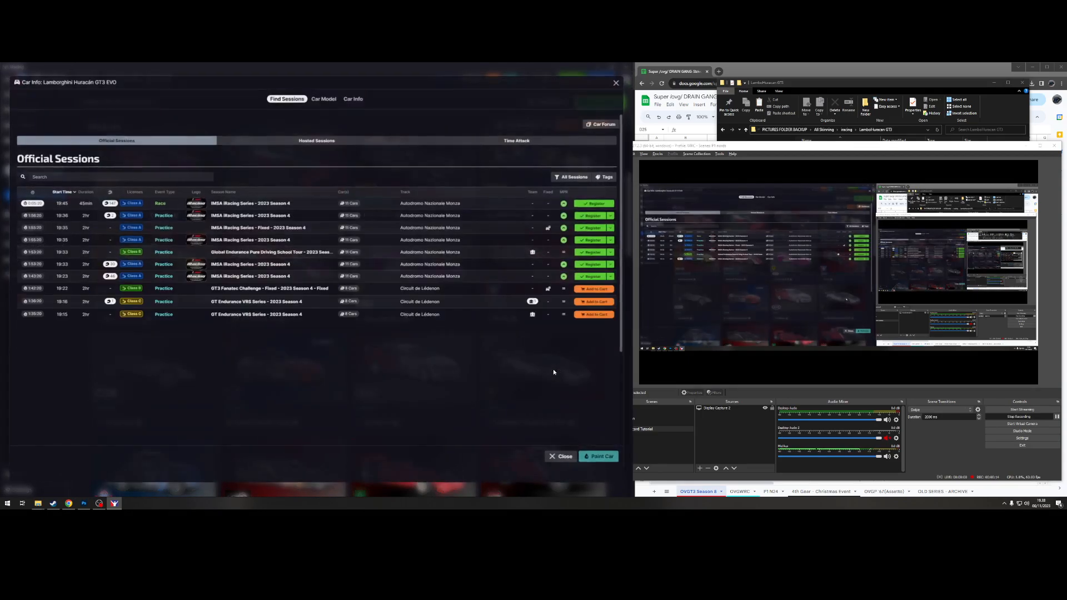
{"action": "left_click", "coordinate": [323, 100]}
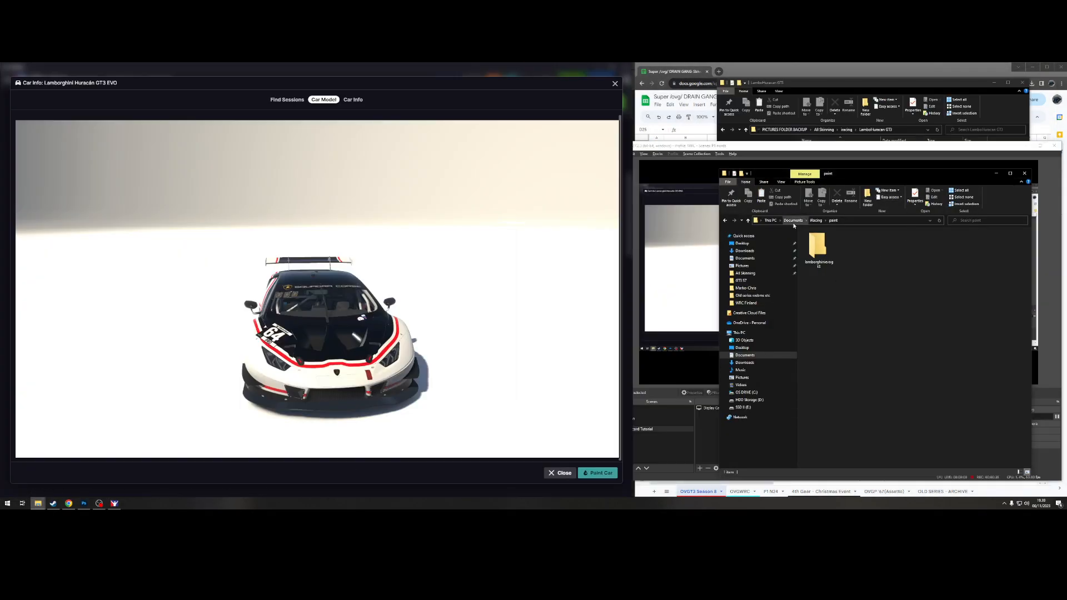
{"action": "left_click", "coordinate": [818, 247]}
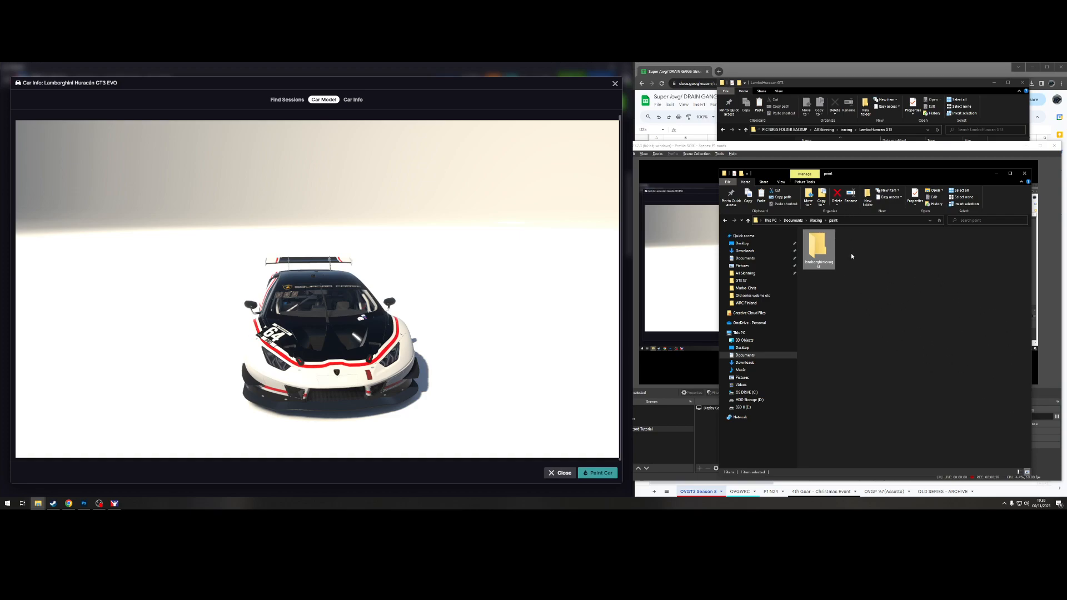
{"action": "double_click", "coordinate": [817, 249]}
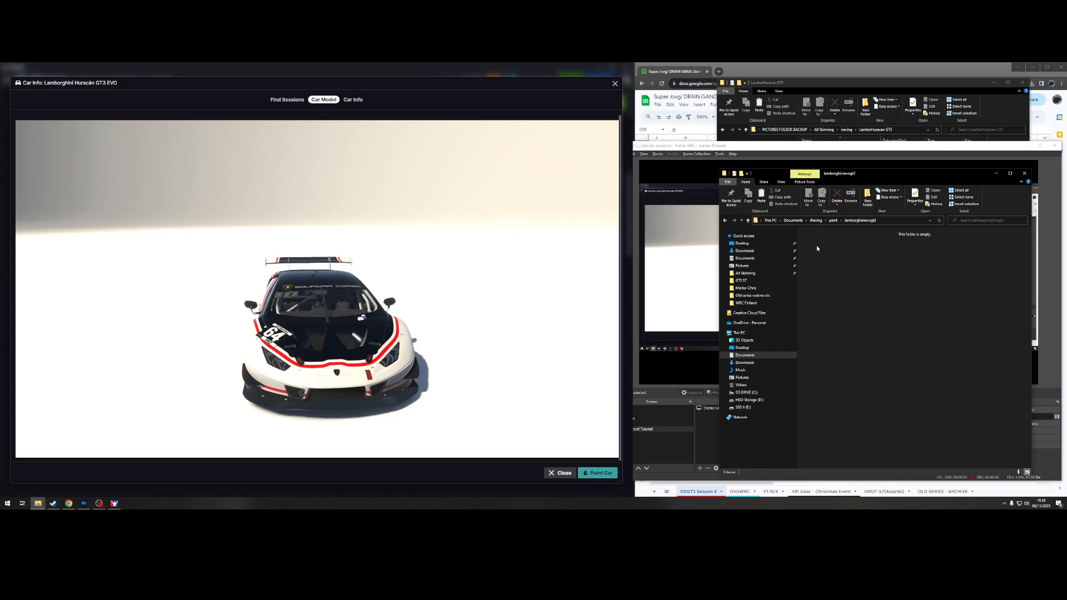
{"action": "left_click_drag", "start_coordinate": [512, 269], "coordinate": [474, 222]}
Download the car template for the Lamborghini Huracán GT3 EVO from iRacing's template list.
{"action": "left_click", "coordinate": [615, 83]}
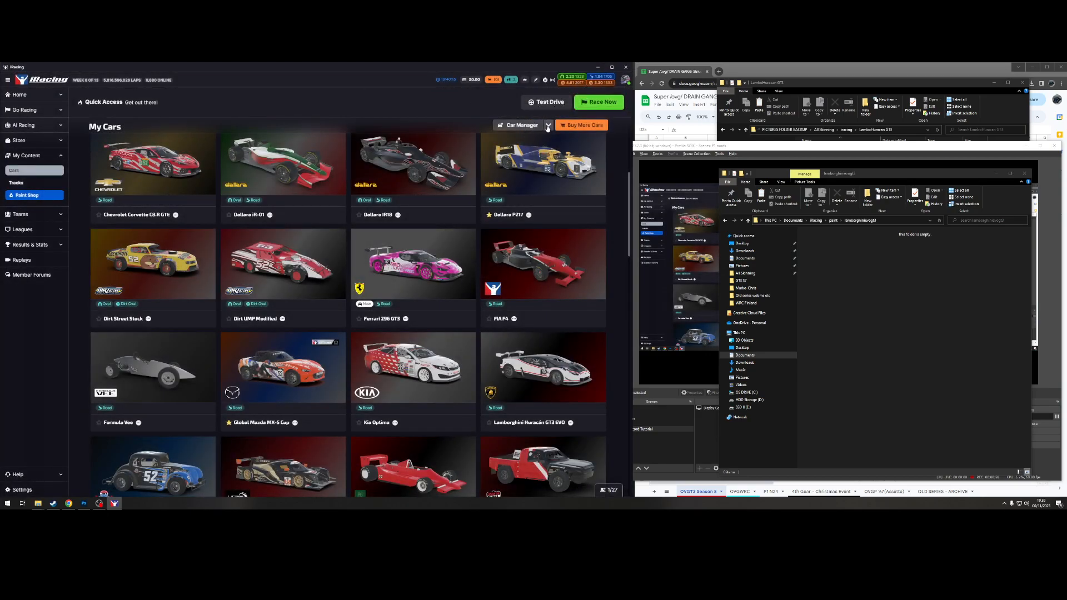
{"action": "left_click", "coordinate": [548, 125]}
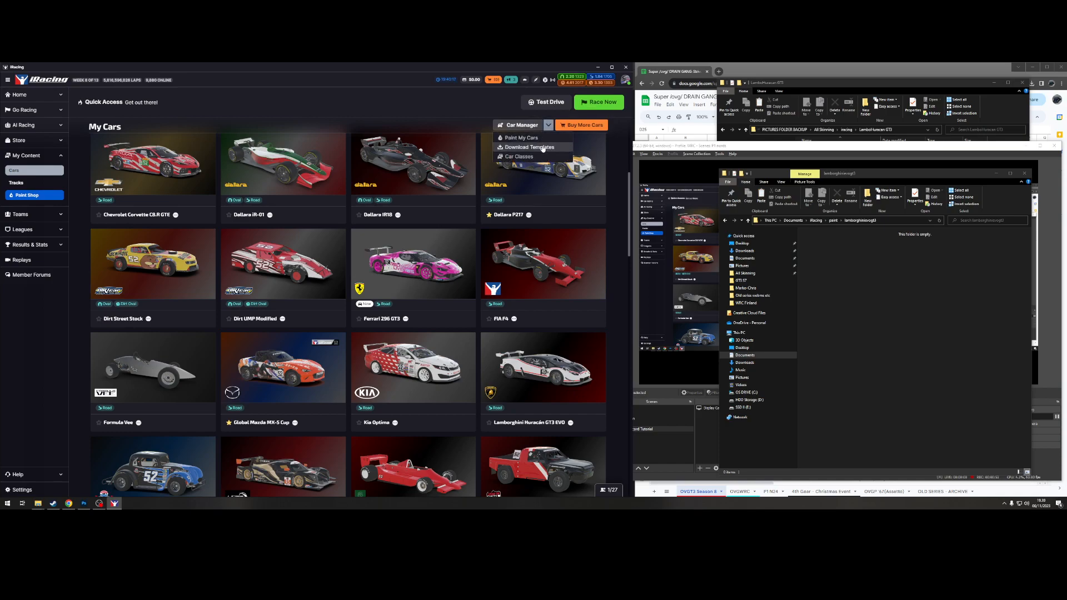
{"action": "left_click", "coordinate": [543, 148]}
{"action": "scroll", "coordinate": [336, 272], "scroll_direction": "down", "scroll_amount": 8}
{"action": "scroll", "coordinate": [342, 278], "scroll_direction": "down", "scroll_amount": 2}
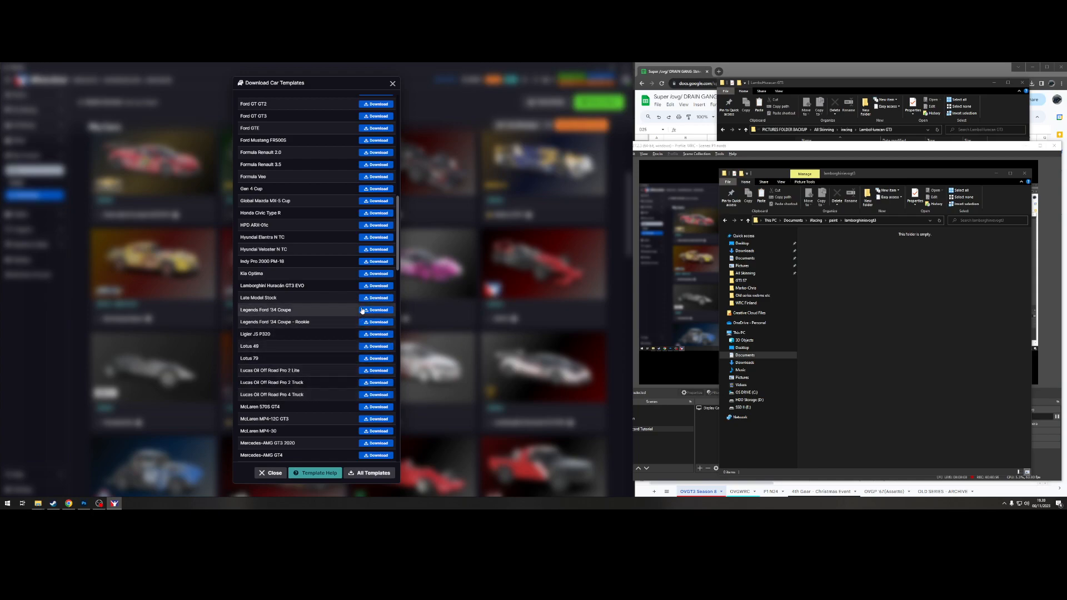
{"action": "left_click", "coordinate": [369, 286]}
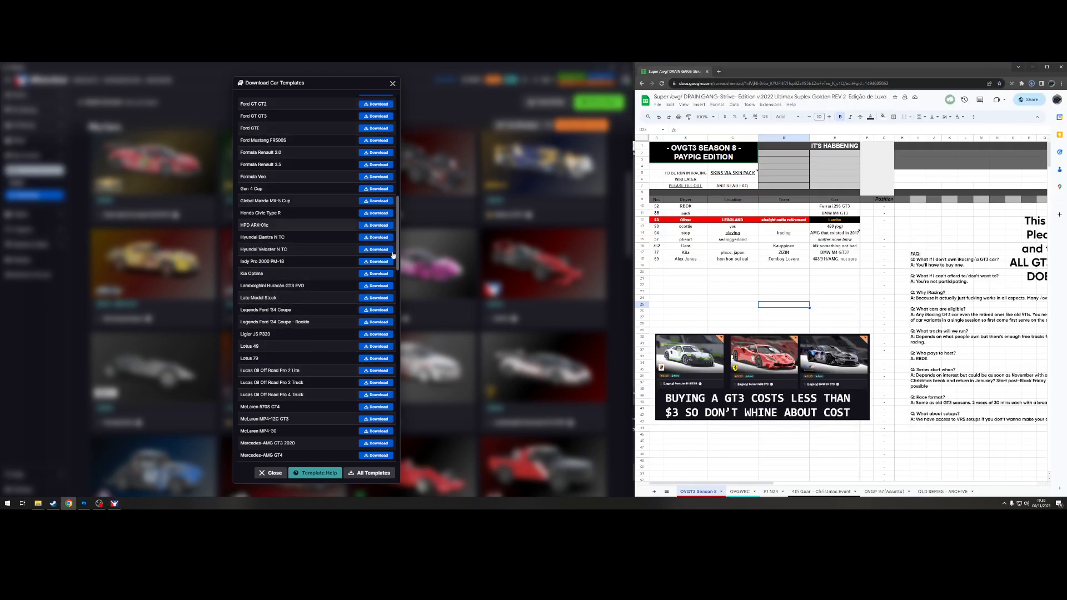
Open the downloaded template archive in the browser and copy its Lamborghini EVO GT3 Photoshop file into the Lambo Huracan GT3 skins folder.
{"action": "left_click", "coordinate": [1032, 83]}
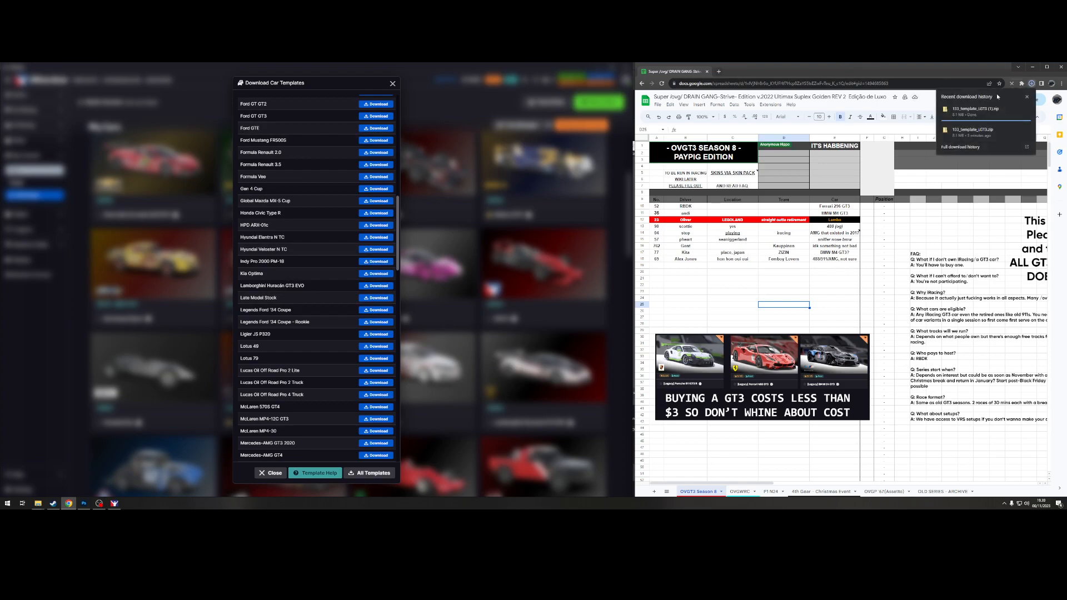
{"action": "left_click", "coordinate": [969, 115]}
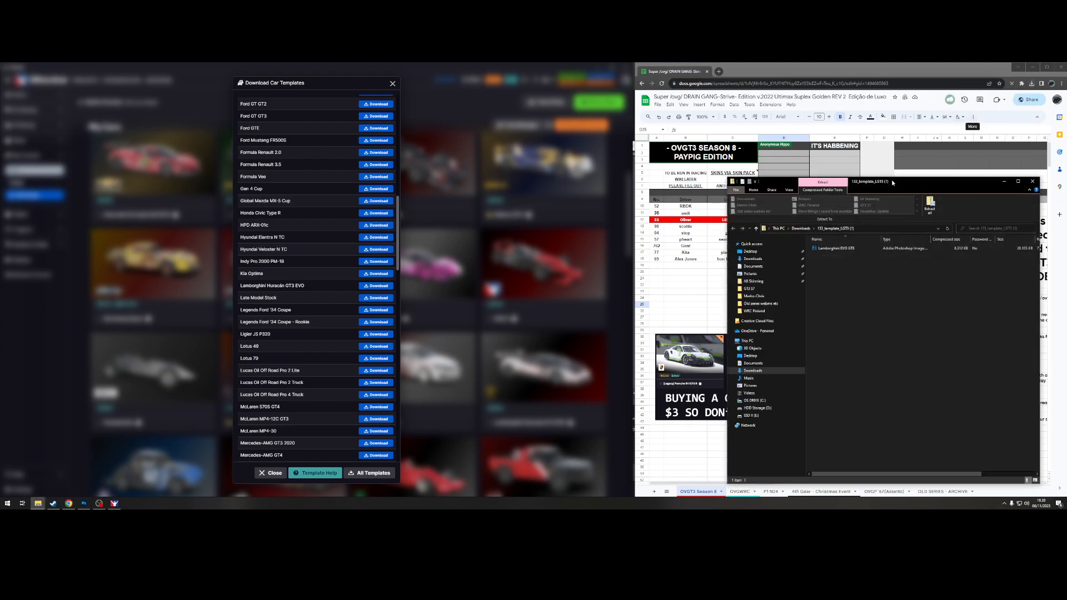
{"action": "left_click_drag", "start_coordinate": [906, 185], "coordinate": [270, 171]}
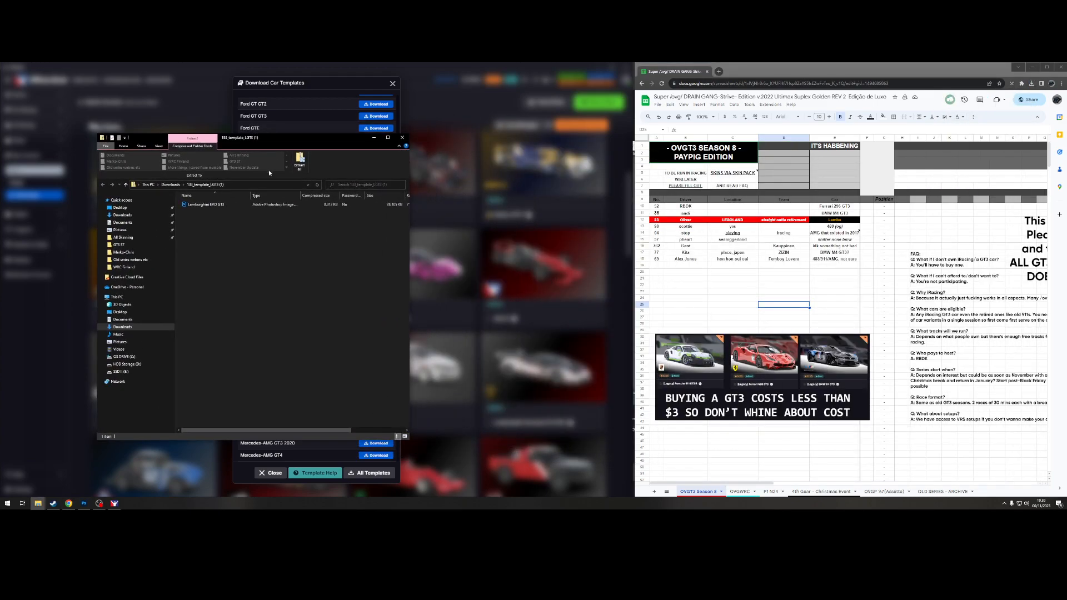
{"action": "key", "text": "alt+Tab"}
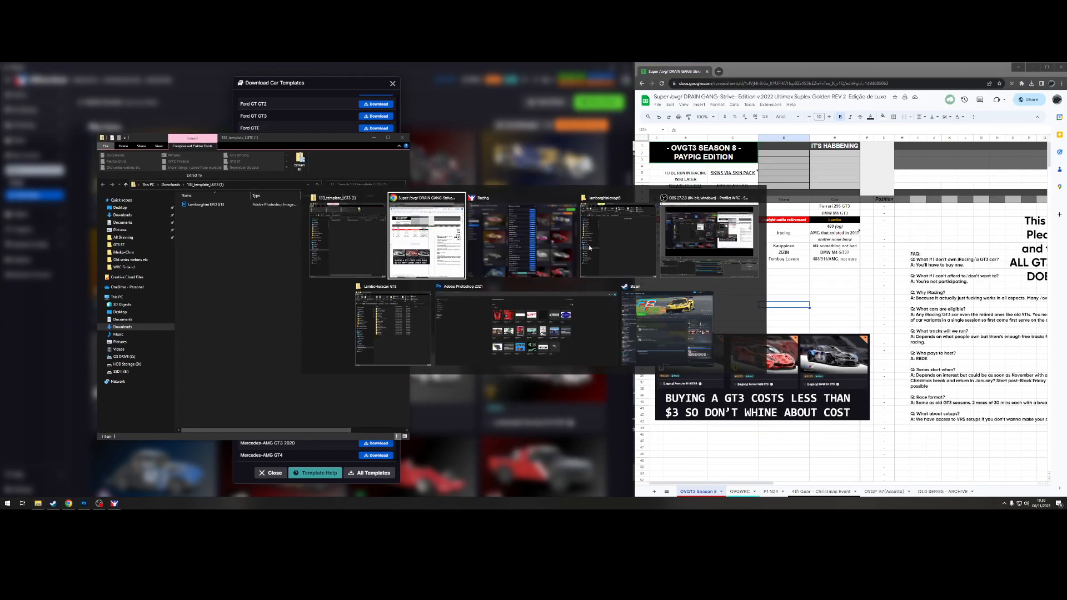
{"action": "left_click", "coordinate": [407, 358]}
{"action": "left_click", "coordinate": [221, 205]}
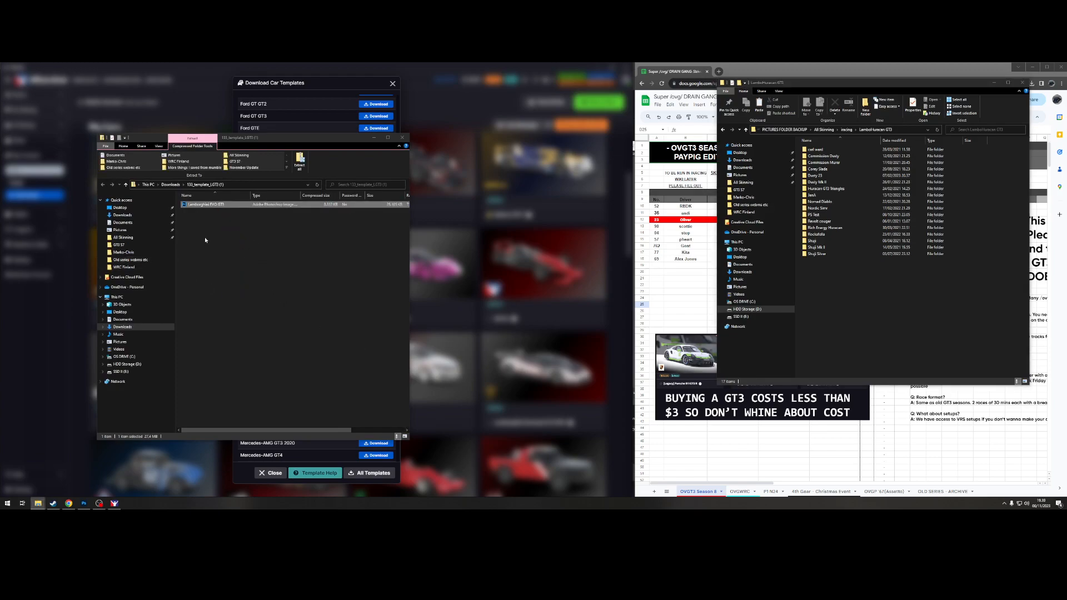
{"action": "left_click_drag", "start_coordinate": [230, 206], "coordinate": [880, 298]}
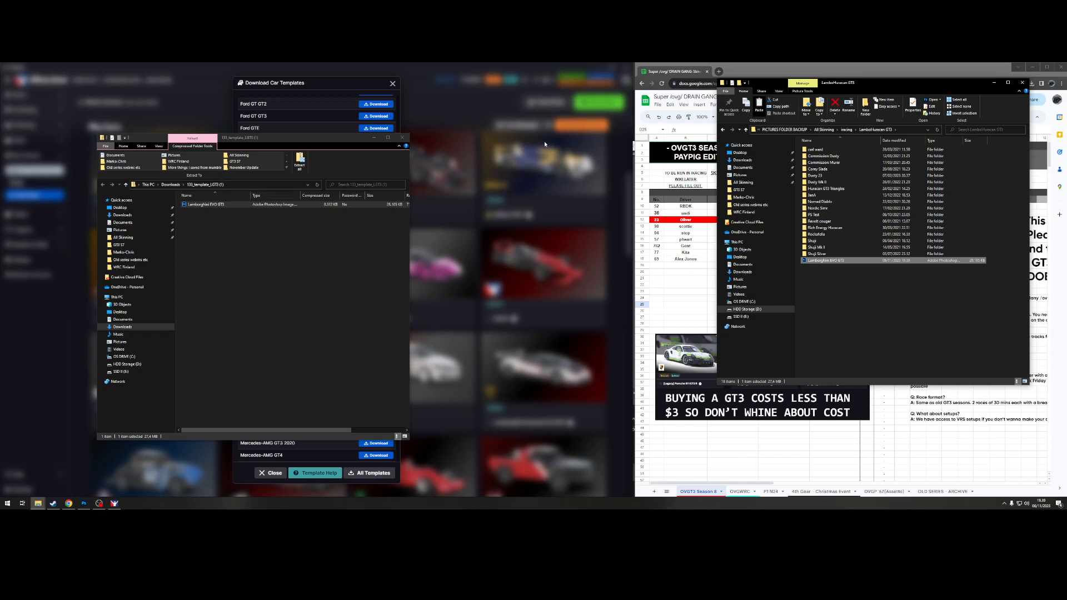
{"action": "left_click", "coordinate": [402, 137]}
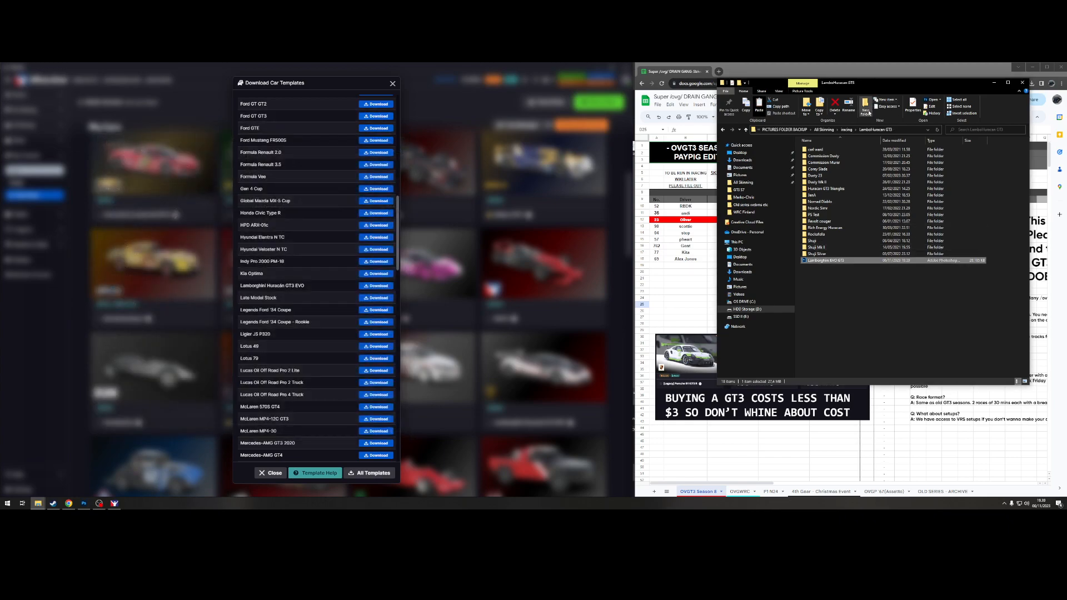
Create a folder named TUTORIAL, move the Lamborghini EVO GT3 template file into it and open the folder.
{"action": "left_click", "coordinate": [867, 109]}
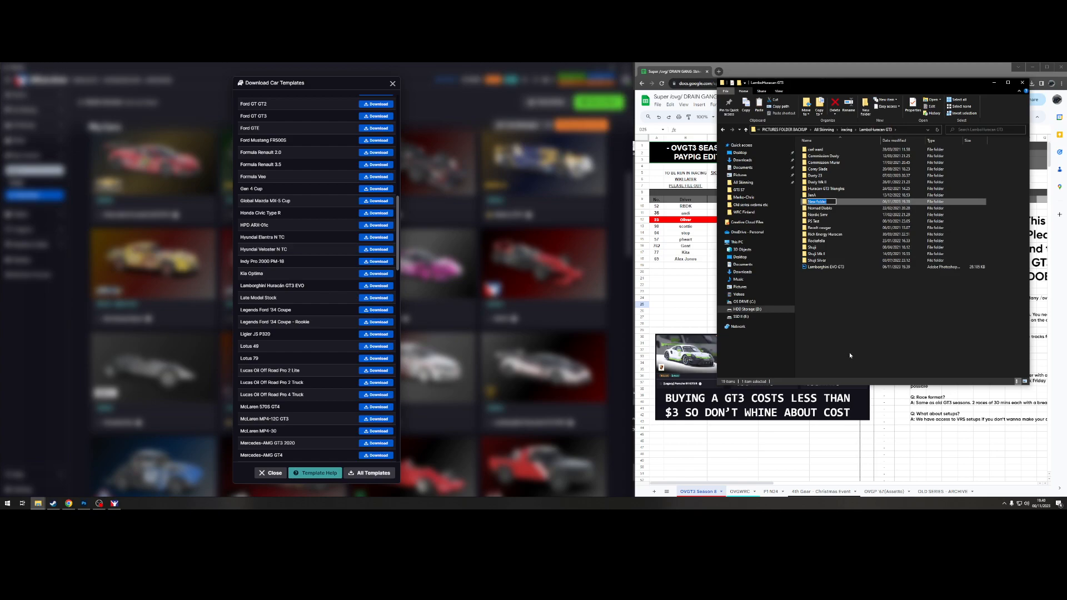
{"action": "type", "text": "TUTORIAL"}
{"action": "key", "text": "Return"}
{"action": "left_click", "coordinate": [852, 268]}
{"action": "left_click_drag", "start_coordinate": [853, 268], "coordinate": [852, 260]}
{"action": "double_click", "coordinate": [852, 261]}
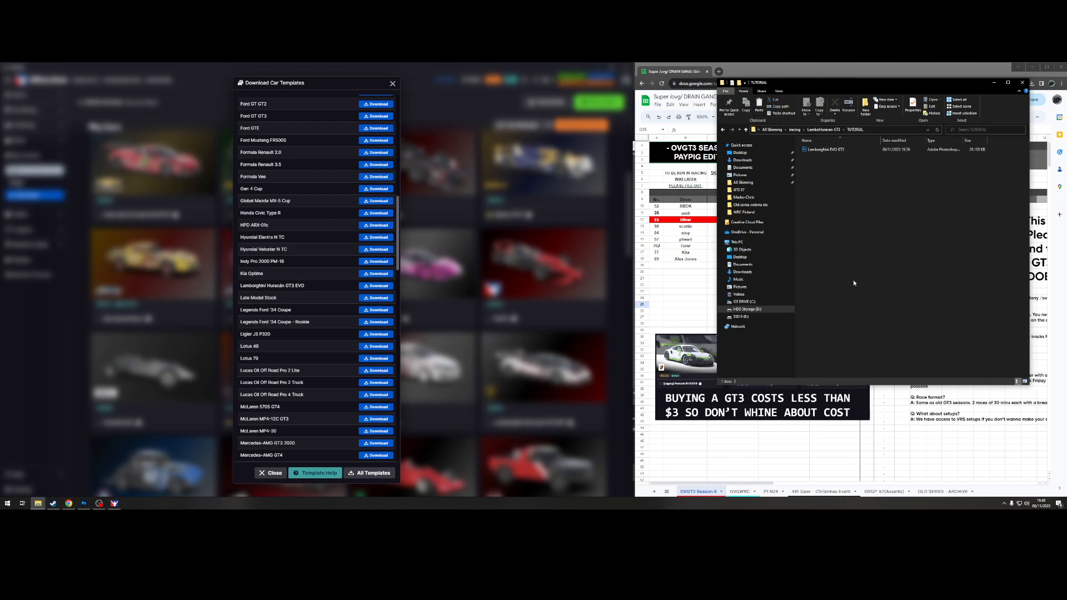
Close the template list in iRacing and display the Lamborghini Huracán GT3 EVO's 3D car model.
{"action": "left_click", "coordinate": [520, 183]}
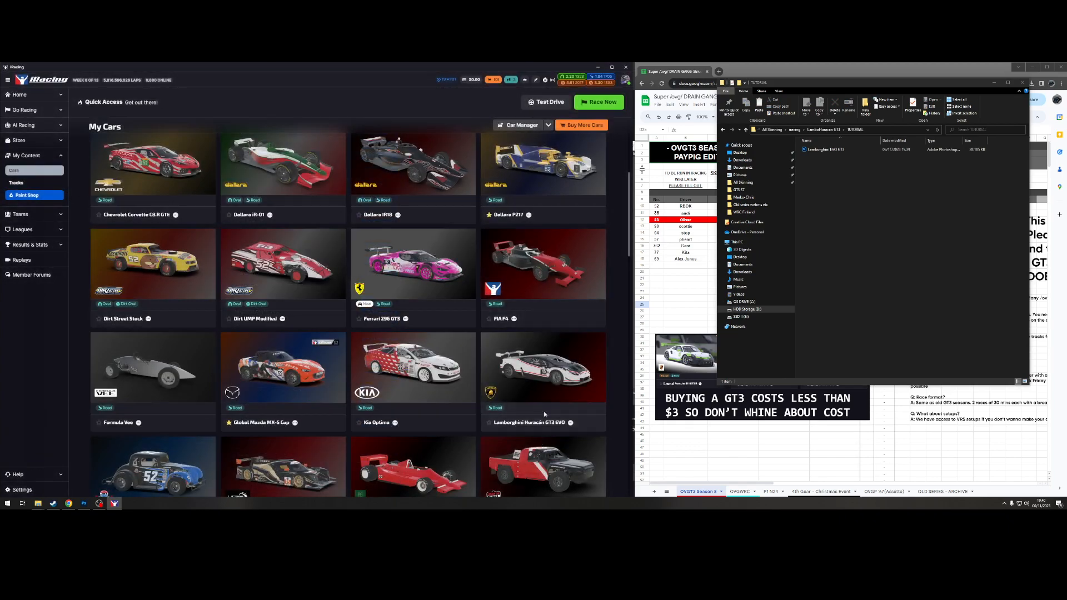
{"action": "left_click", "coordinate": [520, 369]}
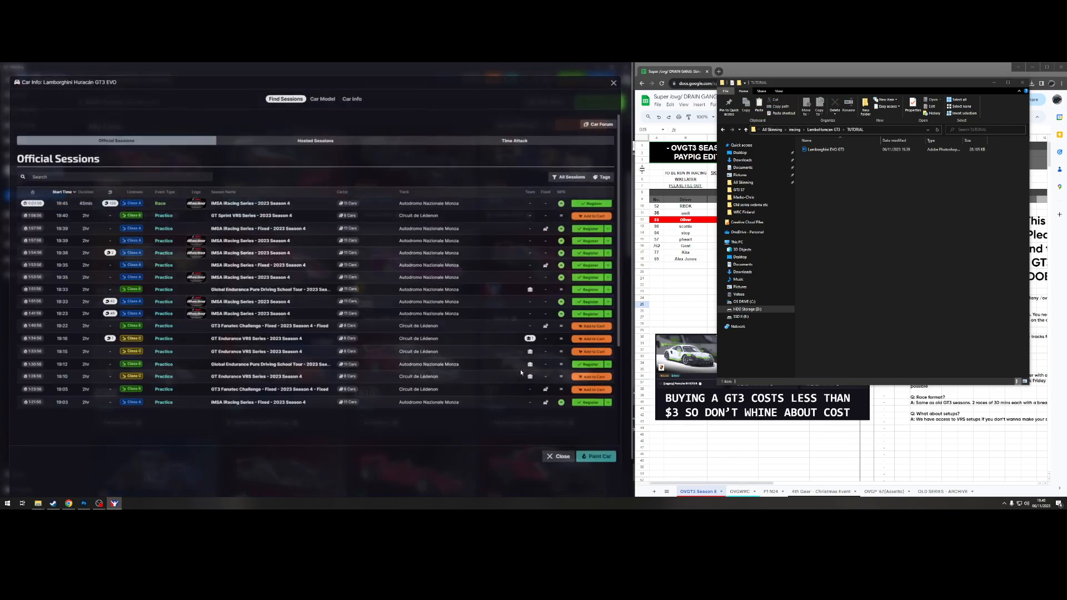
{"action": "left_click", "coordinate": [323, 101]}
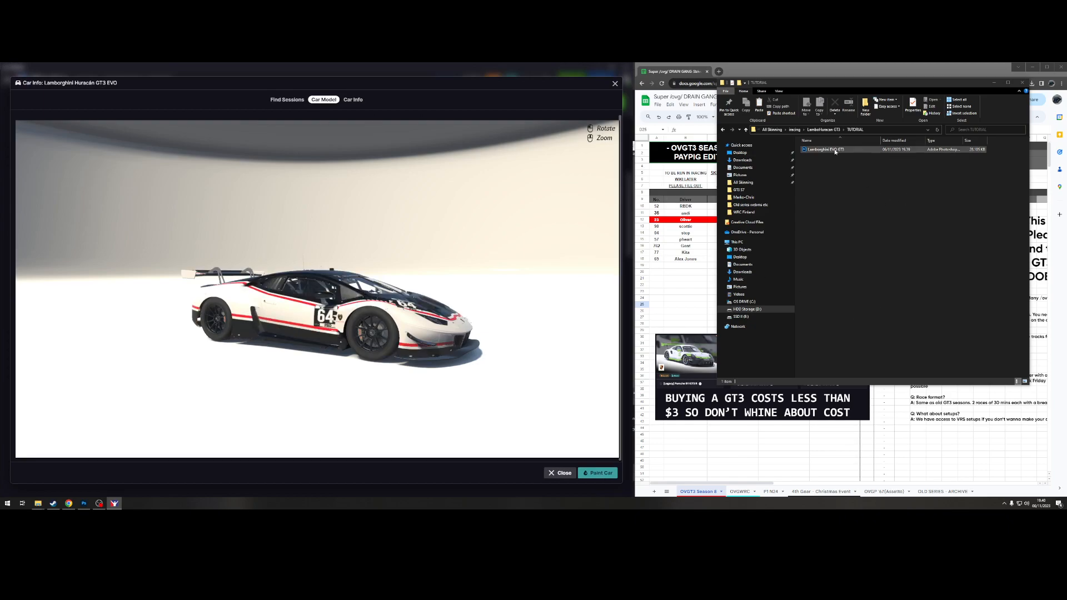
Open the Lamborghini EVO GT3 template from the TUTORIAL folder in Photoshop, keeping its layers.
{"action": "double_click", "coordinate": [835, 151]}
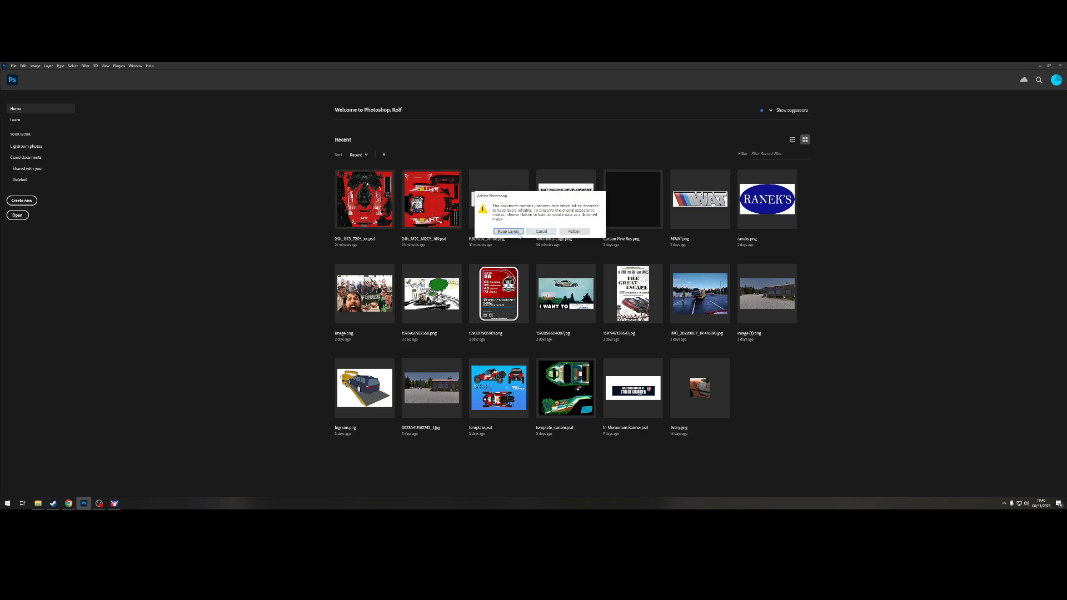
{"action": "left_click", "coordinate": [518, 232]}
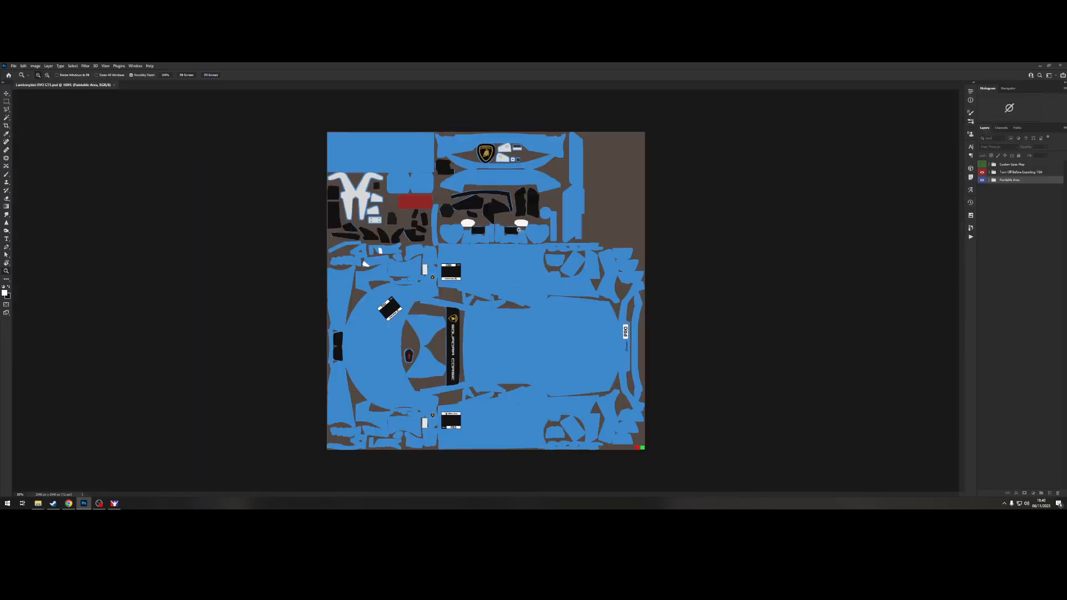
Show the Wire layer in the Turn Off Before Exporting TGA group and delete the Car Patterns group from Paintable Area.
{"action": "left_click", "coordinate": [989, 180]}
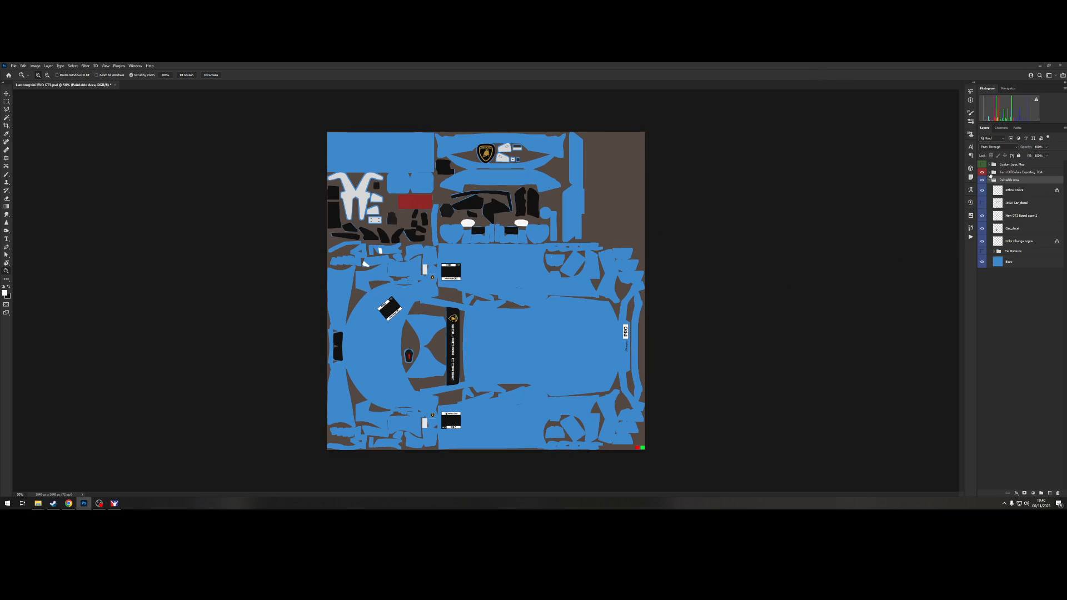
{"action": "left_click", "coordinate": [990, 173]}
{"action": "left_click", "coordinate": [982, 183]}
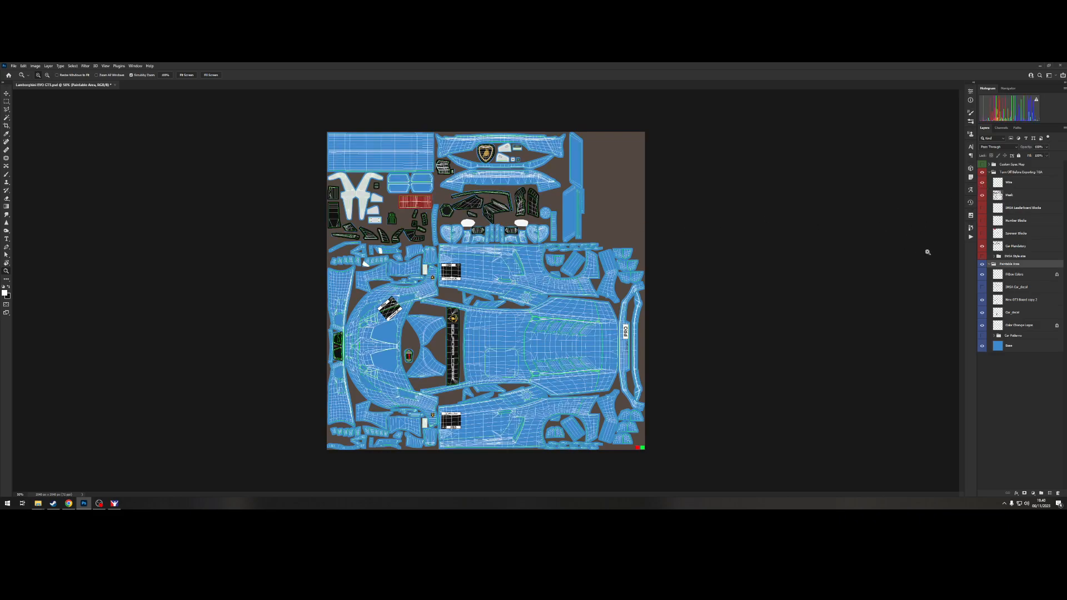
{"action": "left_click", "coordinate": [1017, 335]}
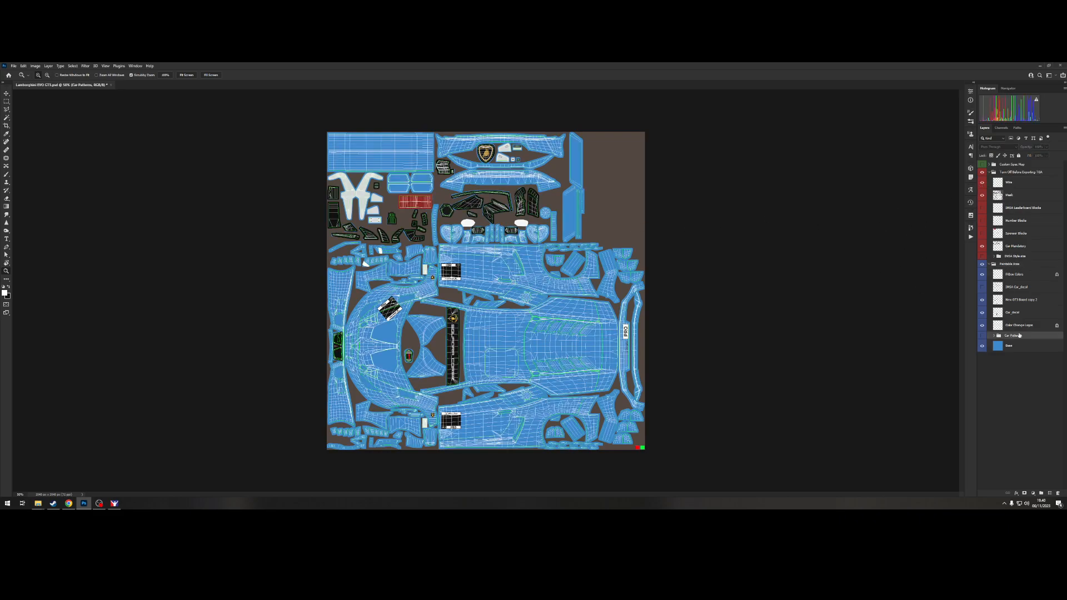
{"action": "key", "text": "Delete"}
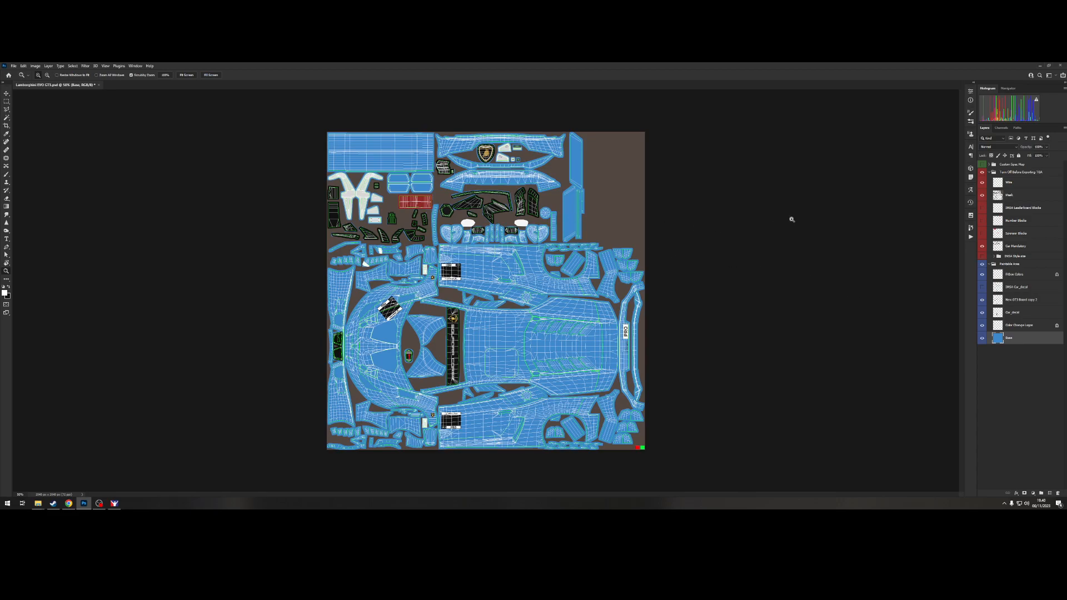
Delete the old action that hides the Custom Spec Map and Turn Off Before Exporting TGA layers and saves a Targa file.
{"action": "left_click", "coordinate": [971, 238]}
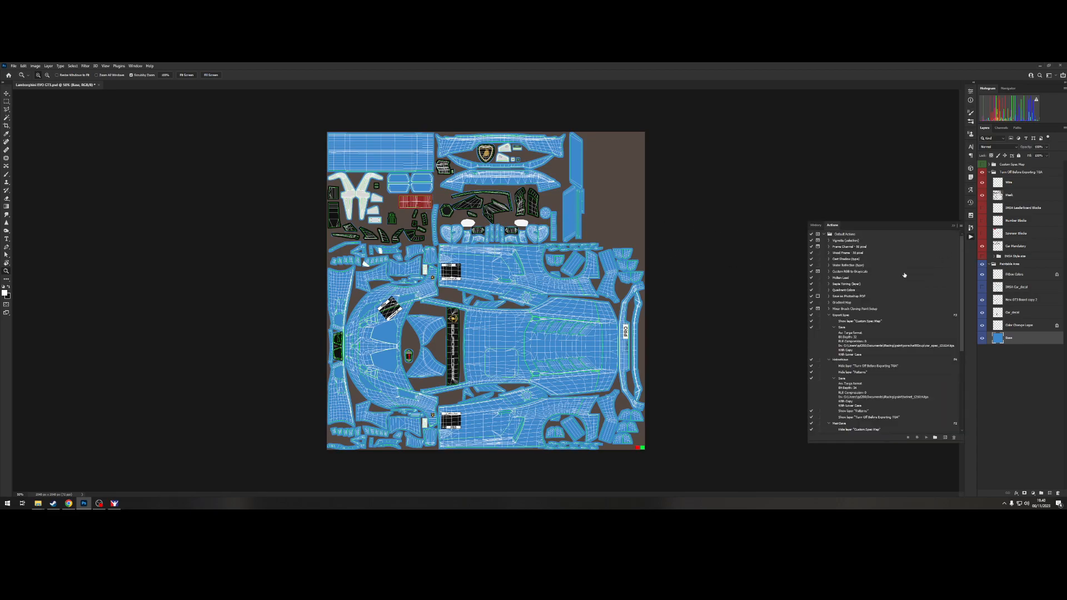
{"action": "scroll", "coordinate": [887, 330], "scroll_direction": "down", "scroll_amount": 3}
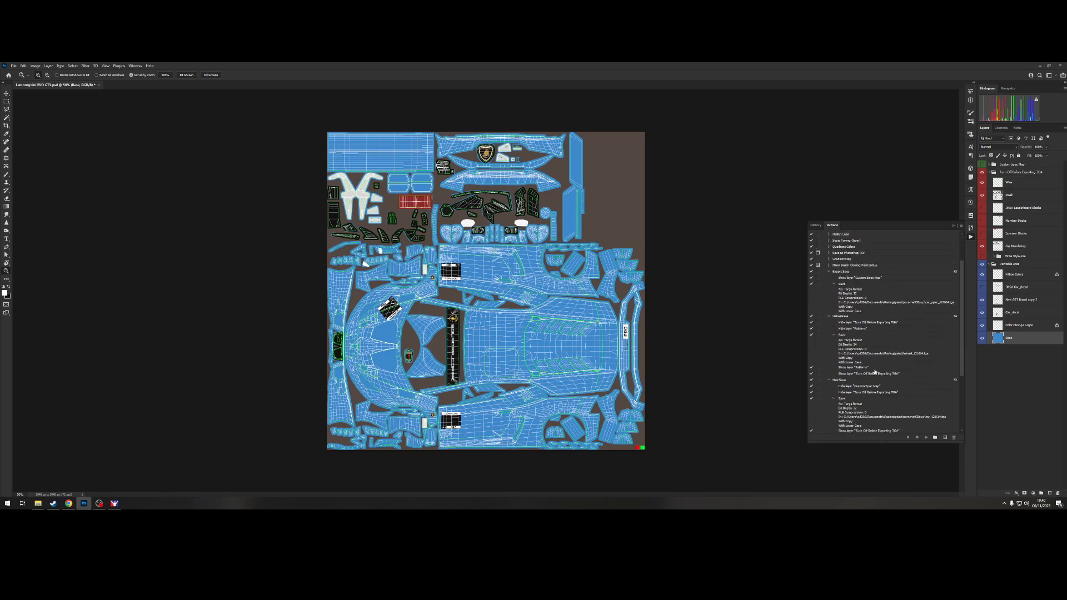
{"action": "left_click", "coordinate": [861, 381]}
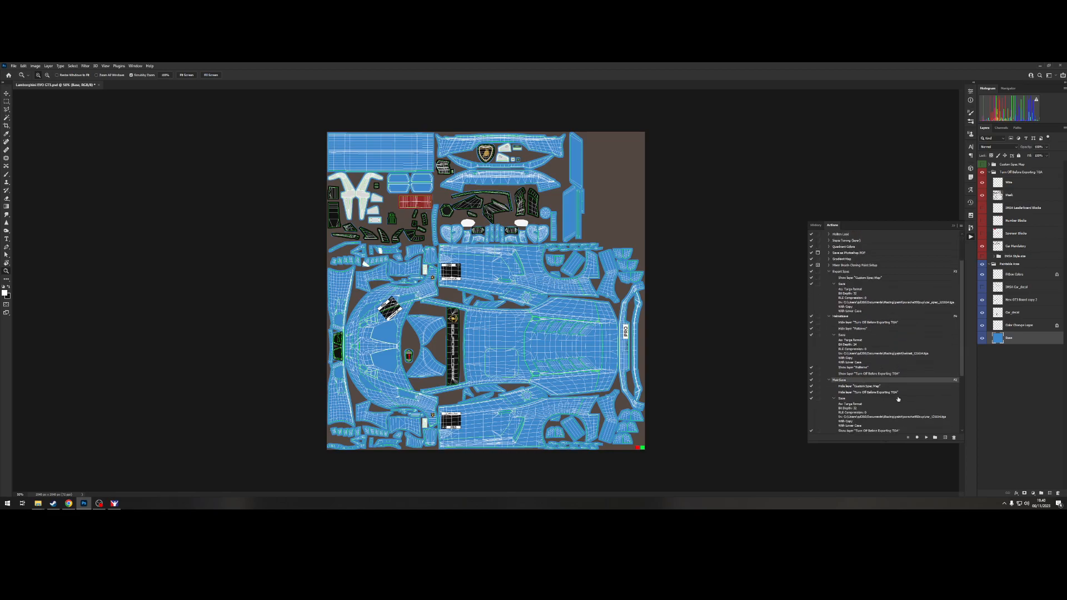
{"action": "left_click", "coordinate": [955, 438]}
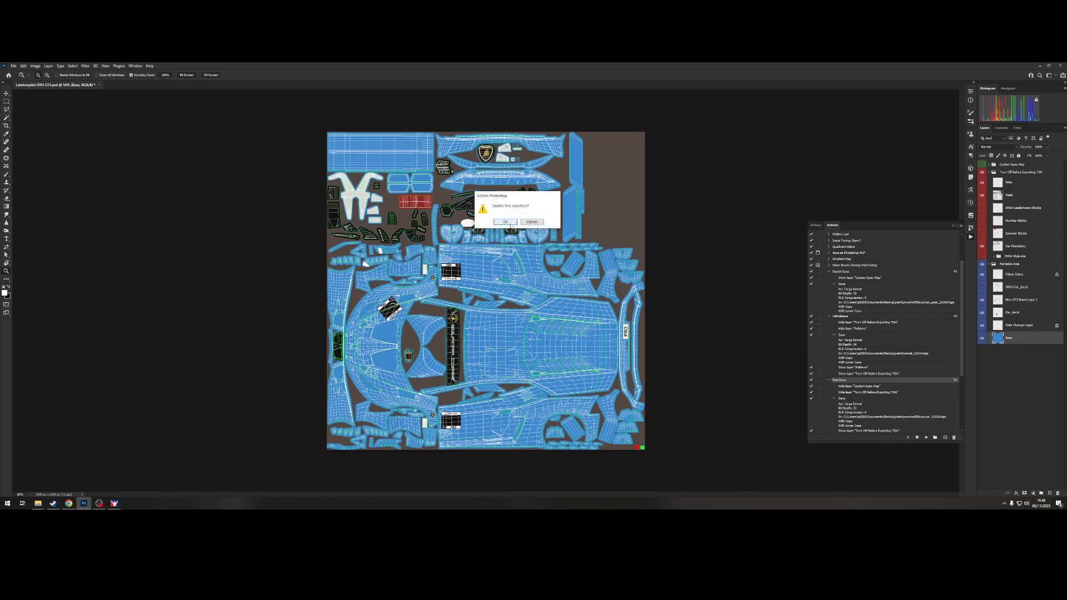
{"action": "left_click", "coordinate": [505, 222]}
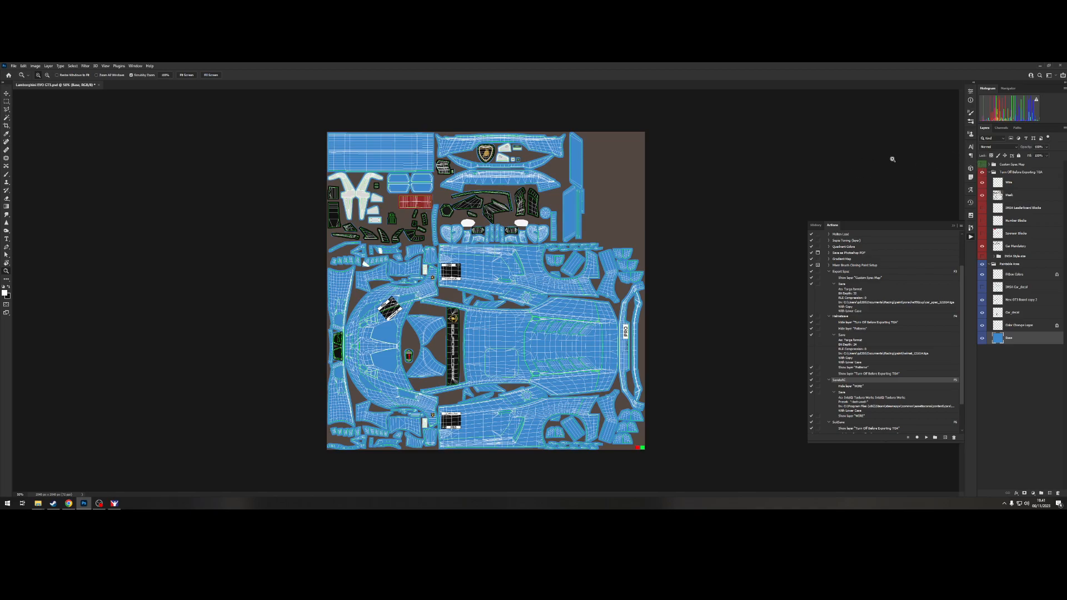
Show the Custom Spec Map group and start recording a new action named iracingskinexport in Default Actions, assigned to F2.
{"action": "left_click", "coordinate": [983, 166]}
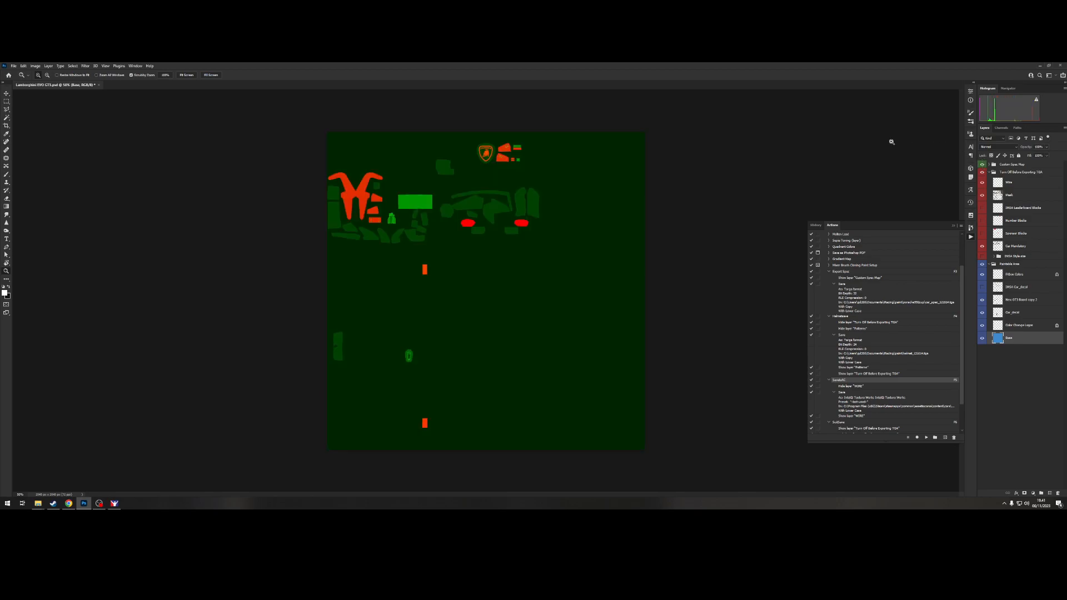
{"action": "scroll", "coordinate": [903, 334], "scroll_direction": "down", "scroll_amount": 3}
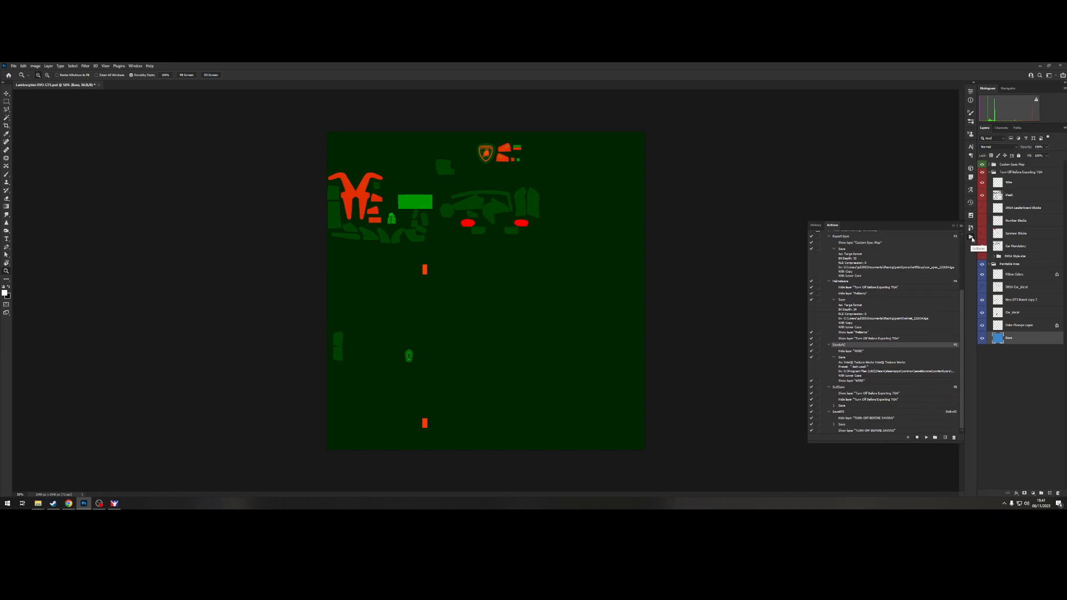
{"action": "left_click", "coordinate": [945, 438]}
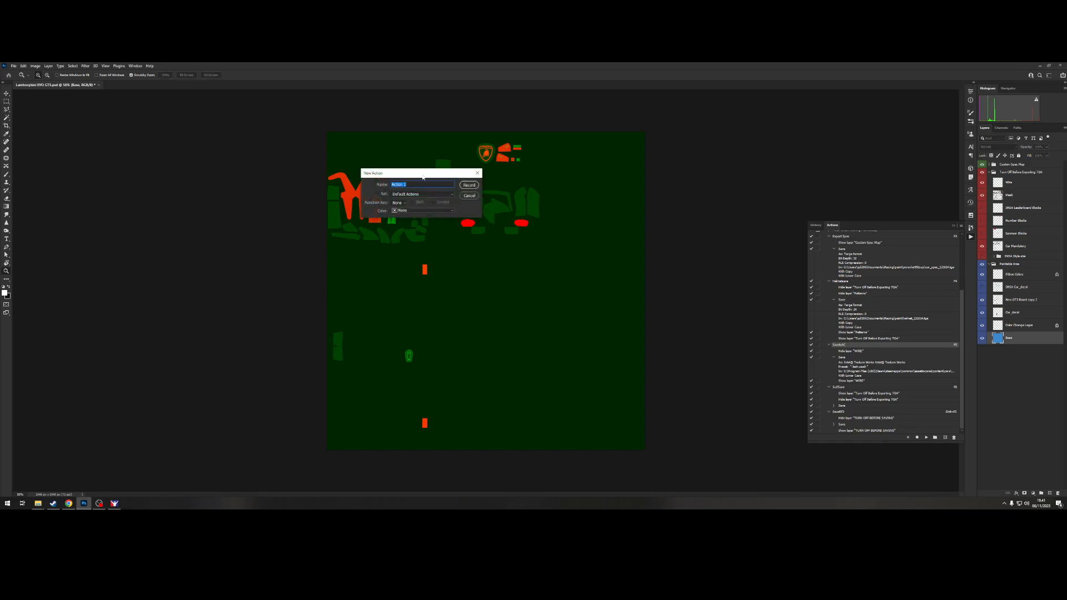
{"action": "type", "text": "f"}
{"action": "left_click", "coordinate": [399, 202]}
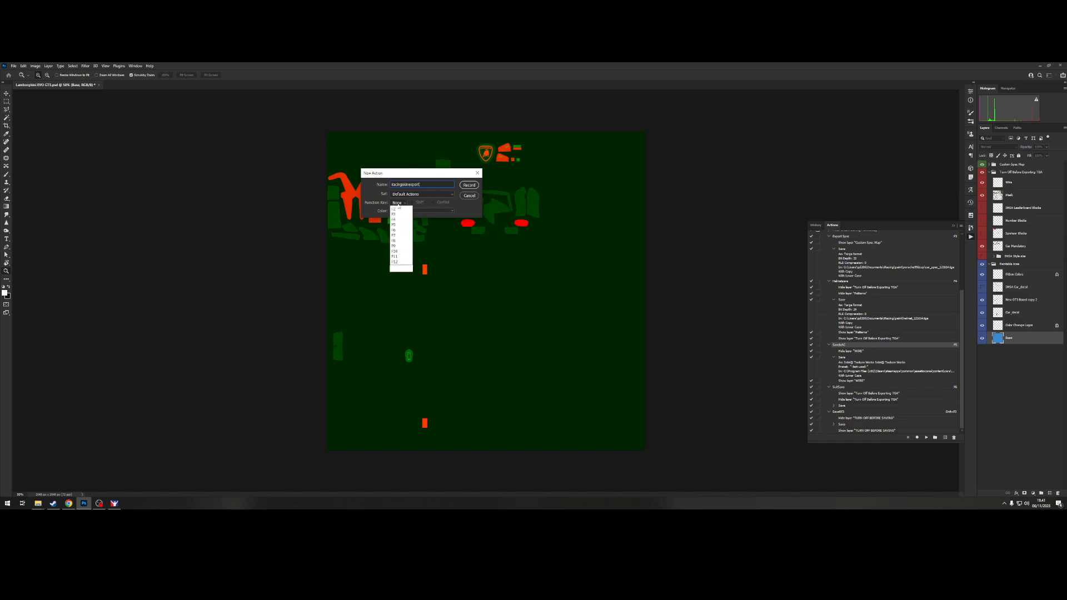
{"action": "left_click", "coordinate": [398, 220]}
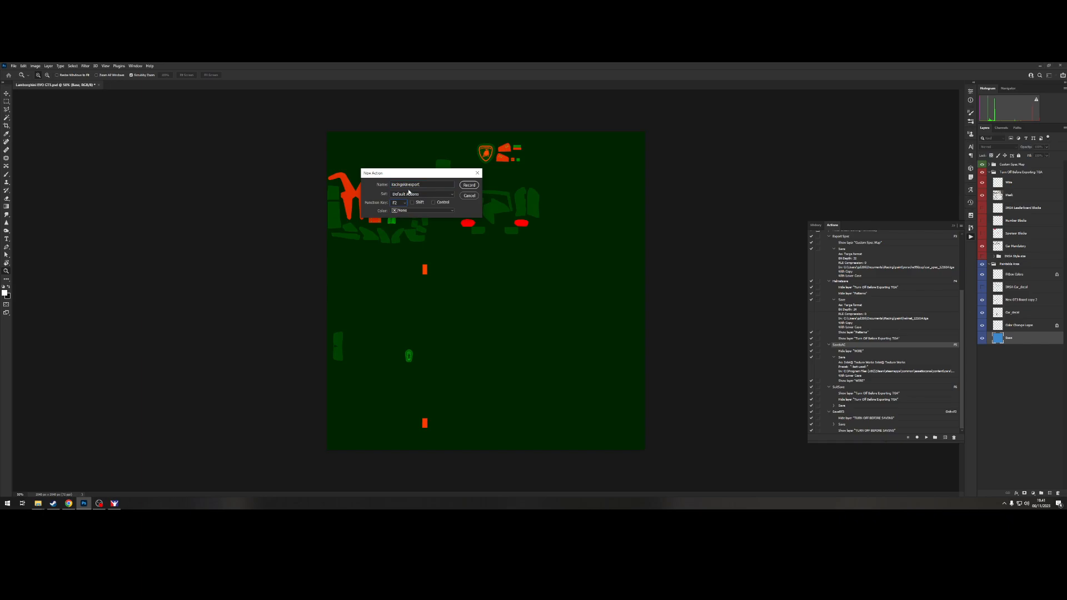
{"action": "left_click", "coordinate": [468, 185]}
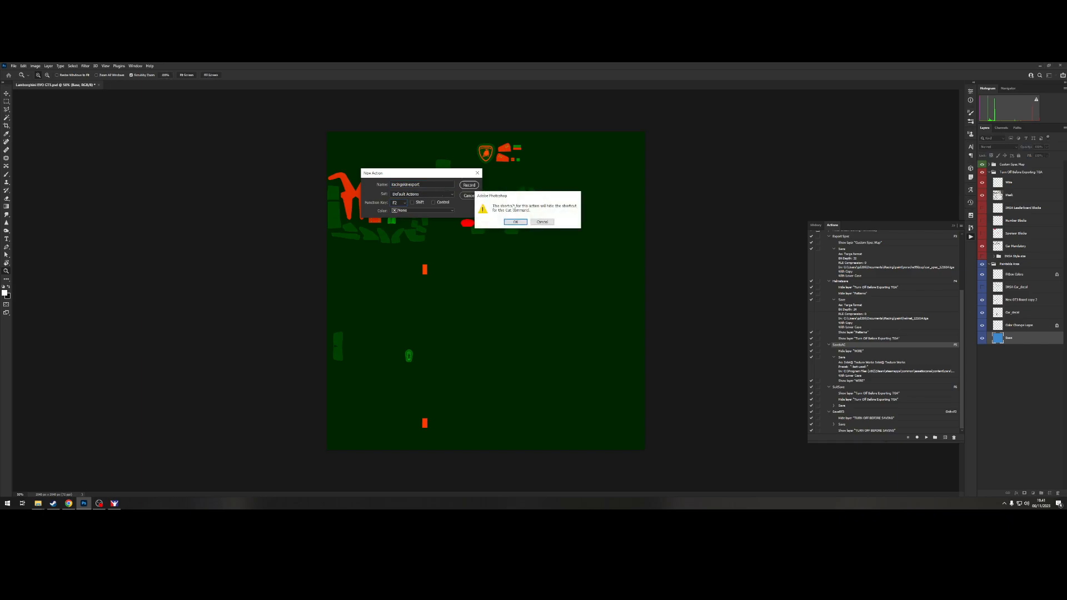
{"action": "left_click", "coordinate": [516, 222]}
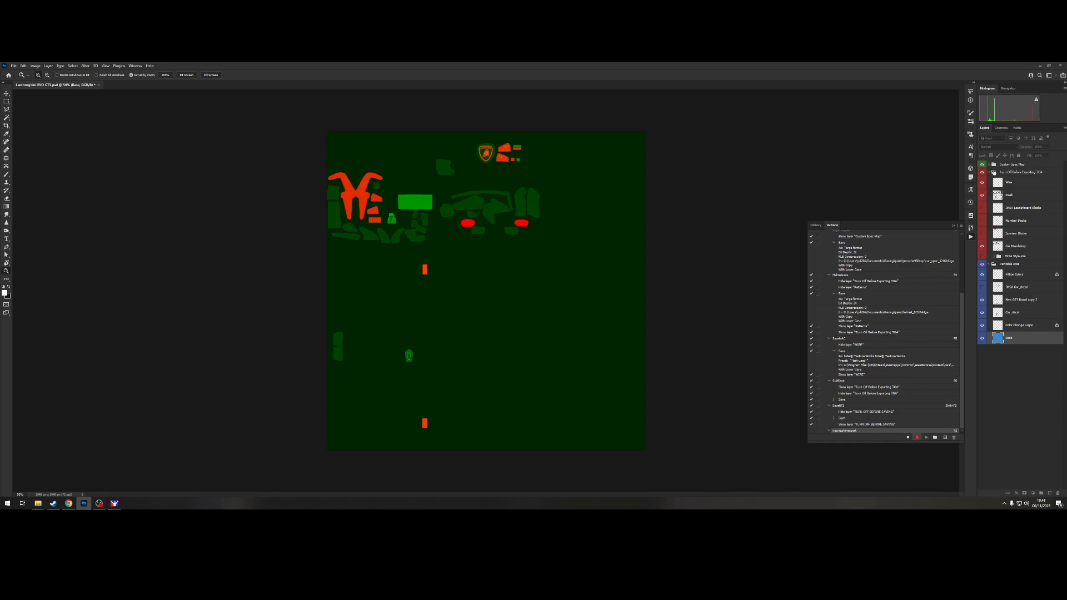
Record hiding the Custom Spec Map and Turn Off Before Exporting TGA groups, and set the Save As format to Targa.
{"action": "left_click", "coordinate": [983, 165]}
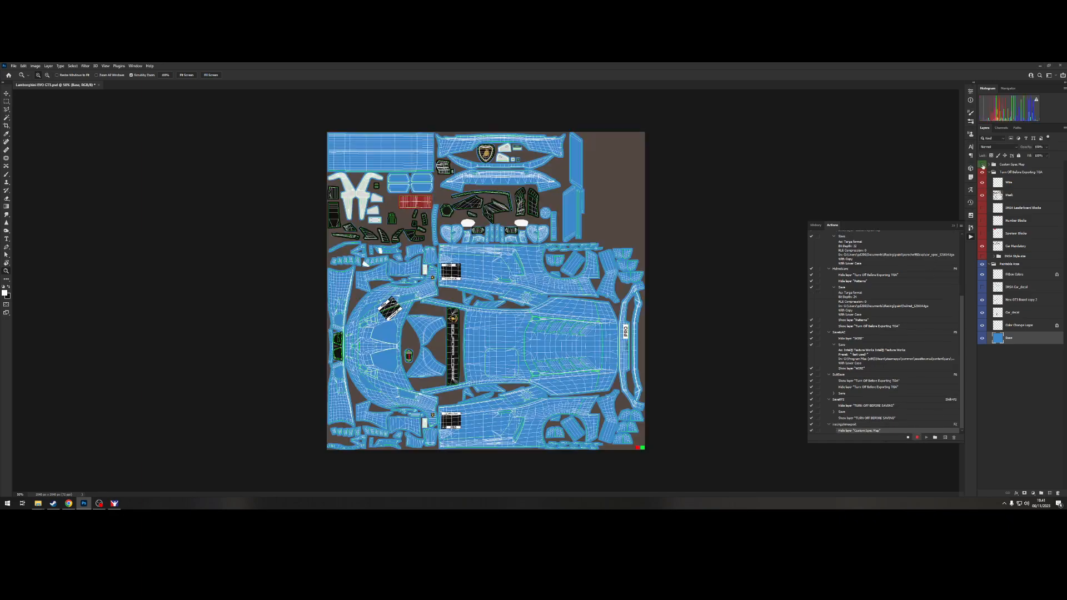
{"action": "left_click", "coordinate": [982, 173]}
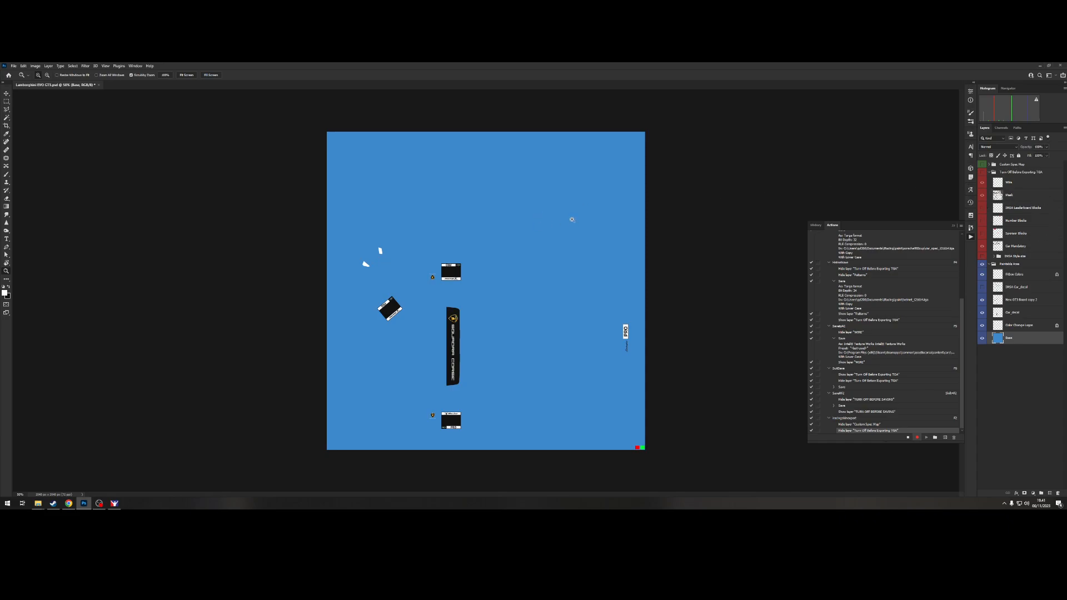
{"action": "left_click", "coordinate": [15, 66]}
{"action": "left_click", "coordinate": [33, 139]}
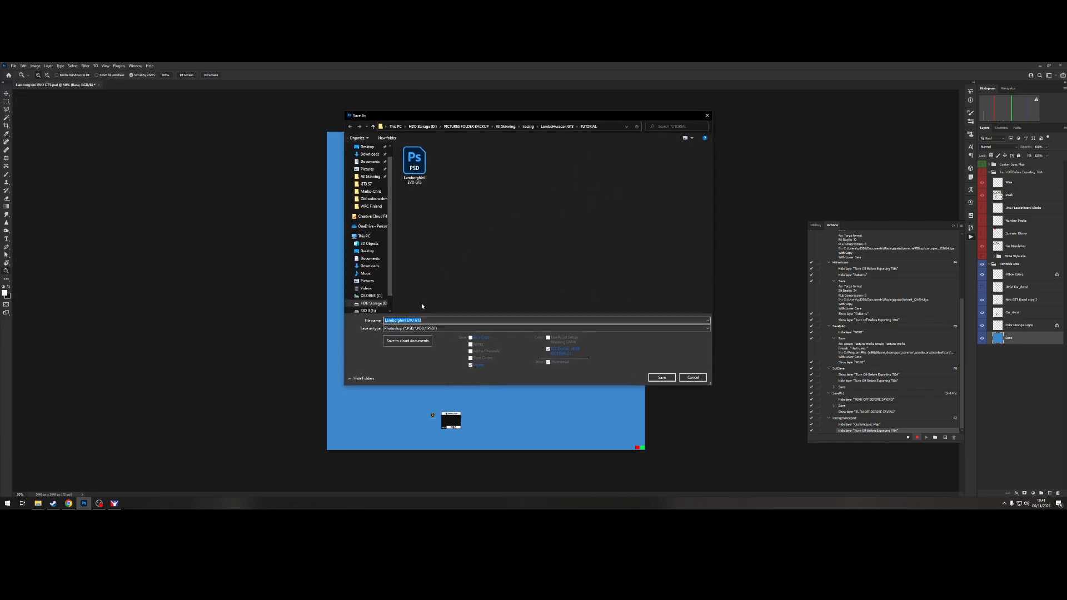
{"action": "left_click", "coordinate": [431, 328]}
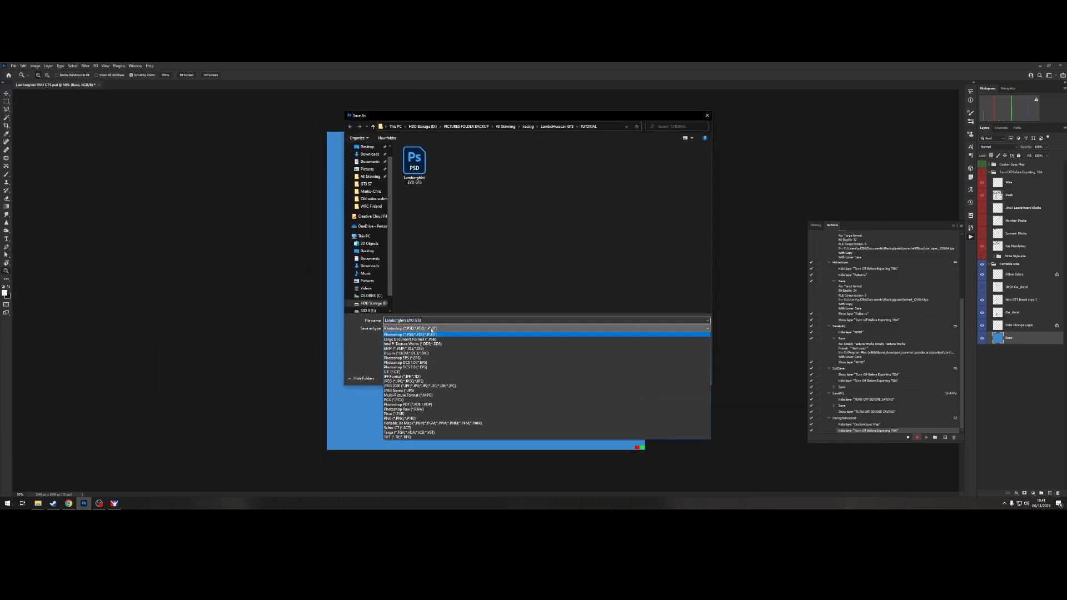
{"action": "left_click", "coordinate": [409, 432]}
Copy the path of the iRacing paint folder lamborghinievogt3 from File Explorer and use it as the save location.
{"action": "key", "text": "alt+Tab"}
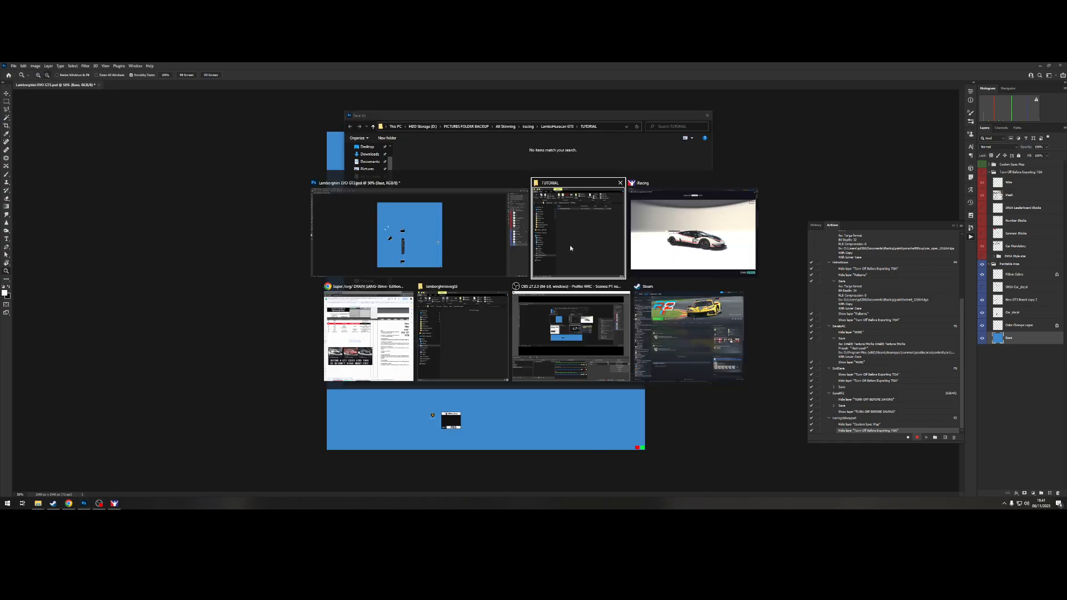
{"action": "left_click", "coordinate": [455, 336]}
{"action": "left_click", "coordinate": [875, 221]}
{"action": "key", "text": "ctrl+c"}
{"action": "left_click", "coordinate": [565, 126]}
{"action": "key", "text": "ctrl+v"}
{"action": "key", "text": "Return"}
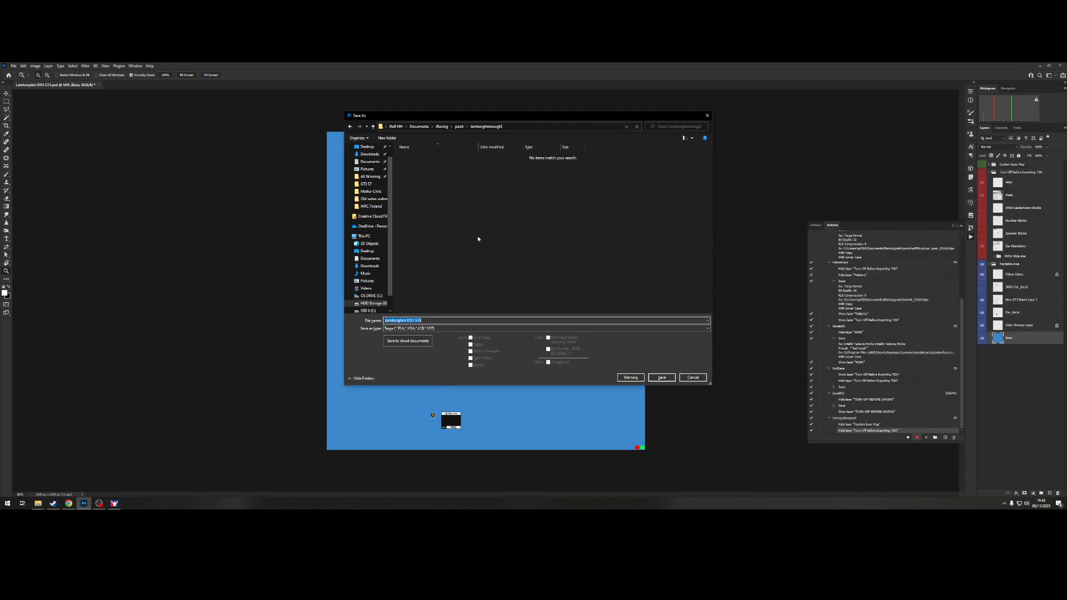
Save the Targa file as car_ followed by the iRacing customer ID, at 24 bits/pixel.
{"action": "type", "text": "car_121614"}
{"action": "key", "text": "Return"}
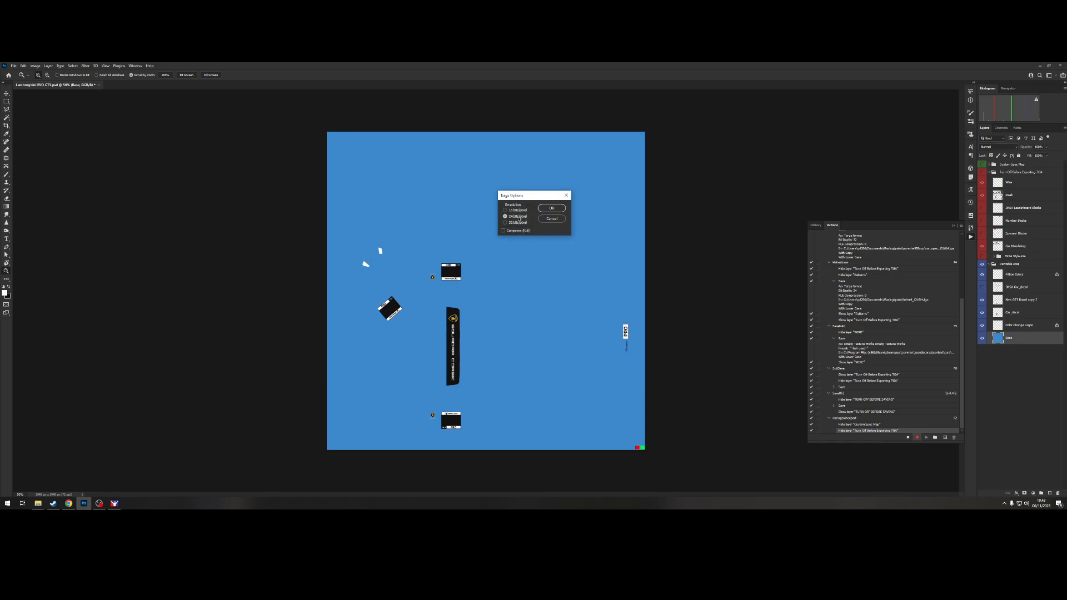
{"action": "left_click", "coordinate": [552, 209]}
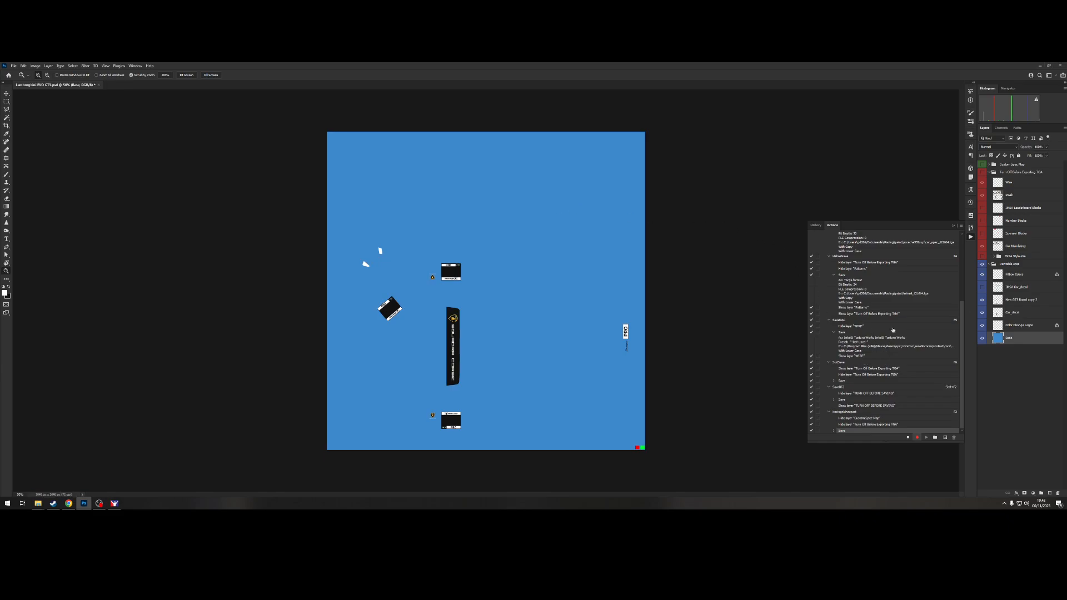
Record showing the Turn Off Before Exporting TGA group again and stop recording the skin export action.
{"action": "left_click", "coordinate": [983, 173]}
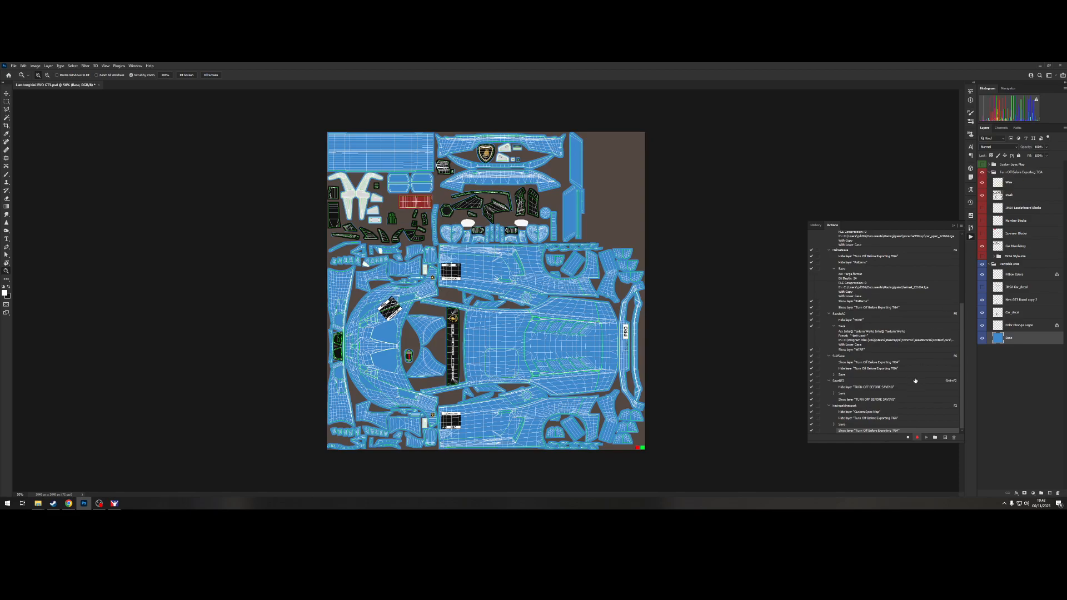
{"action": "left_click", "coordinate": [909, 438]}
{"action": "left_click", "coordinate": [496, 360]}
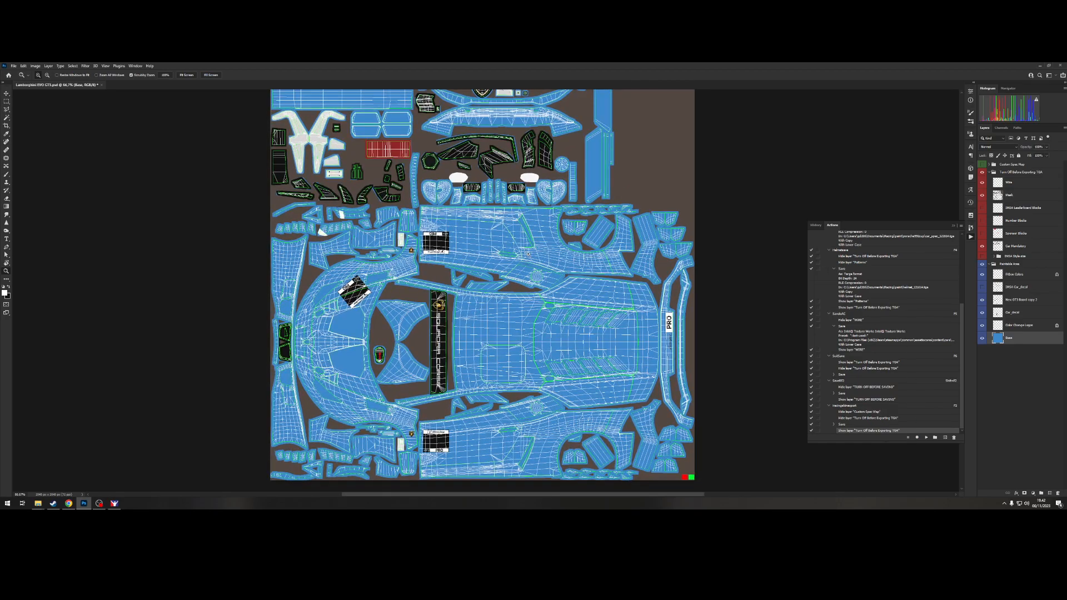
Switch to iRacing, inspect the exported skin on the 3D car model, and return to Photoshop.
{"action": "key", "text": "alt+Tab"}
{"action": "left_click", "coordinate": [428, 332]}
{"action": "left_click_drag", "start_coordinate": [452, 283], "coordinate": [310, 272]}
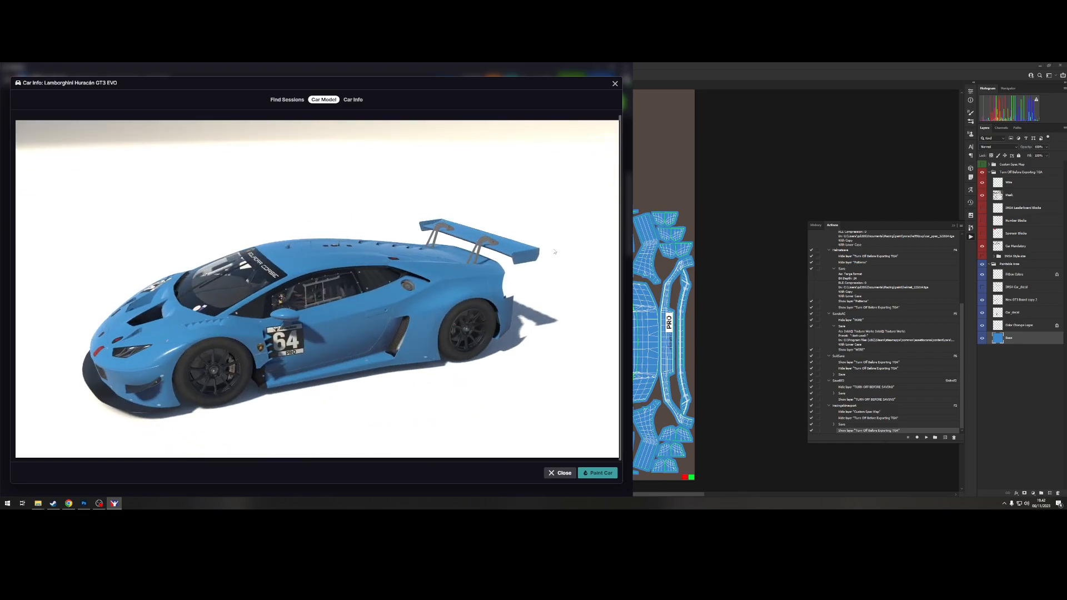
{"action": "left_click", "coordinate": [968, 291]}
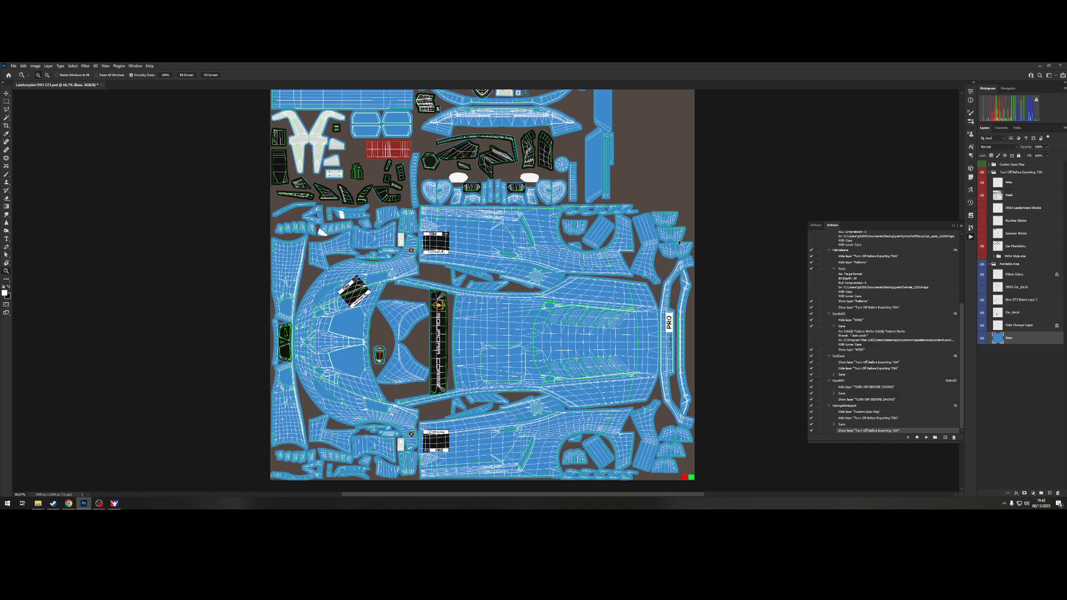
Add a layer named paint above Base and brush a white wavy stroke over the car's roof and engine cover.
{"action": "key", "text": "ctrl+shift+n"}
{"action": "type", "text": "paint"}
{"action": "key", "text": "Return"}
{"action": "key", "text": "b"}
{"action": "right_click", "coordinate": [568, 349]}
{"action": "key", "text": "Escape"}
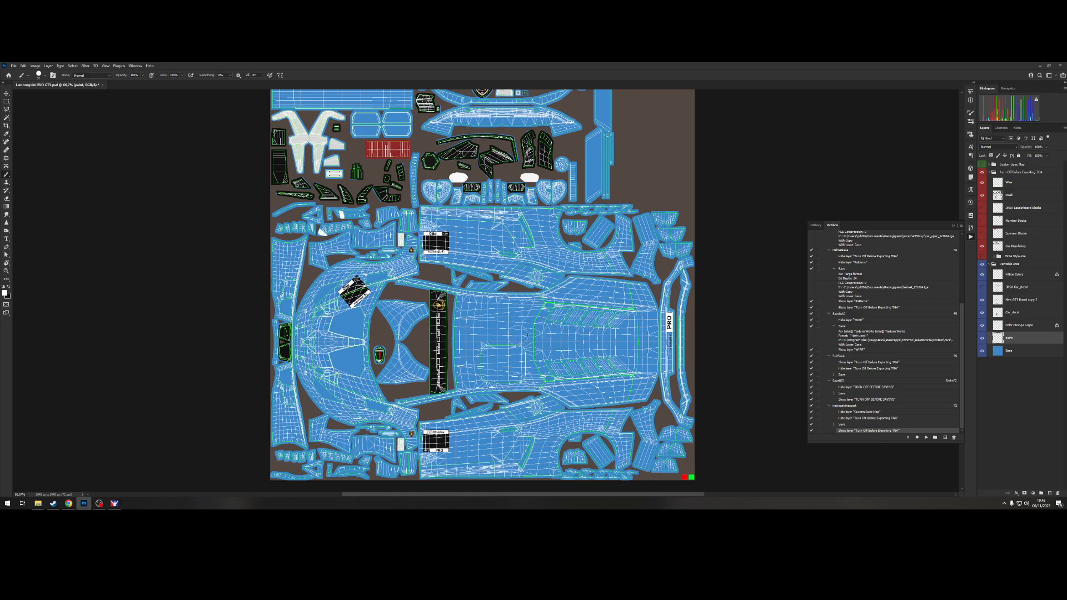
{"action": "mouse_move", "coordinate": [468, 354]}
{"action": "left_mouse_down"}
{"action": "mouse_move", "coordinate": [584, 336]}
{"action": "mouse_move", "coordinate": [661, 347]}
{"action": "left_mouse_up"}
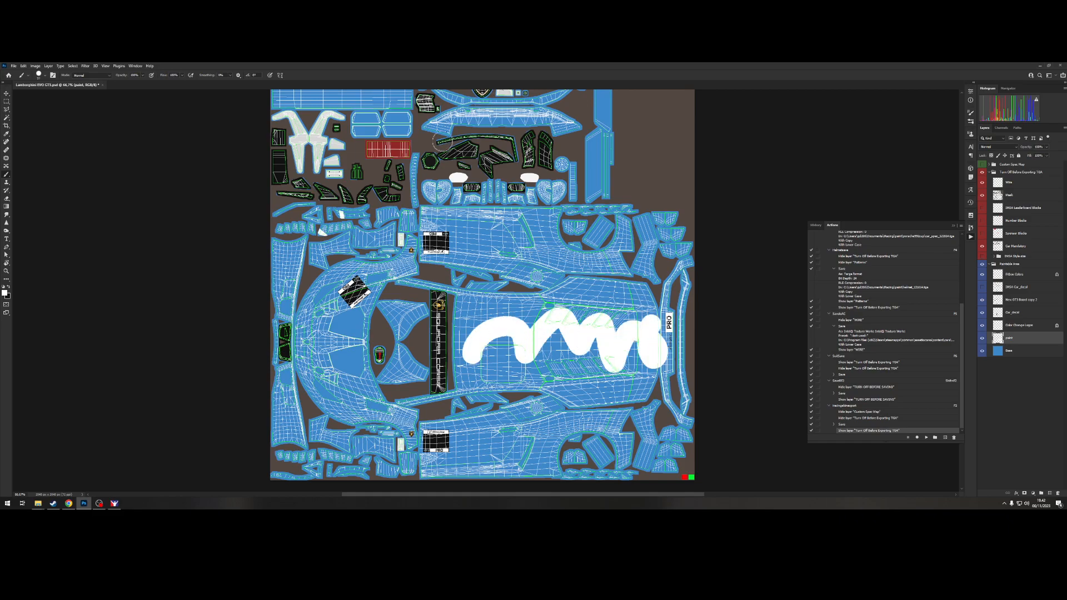
Run the skin export action, inspect the painted car from several angles in iRacing, and return to Photoshop.
{"action": "key", "text": "F2"}
{"action": "key", "text": "alt+Tab"}
{"action": "left_click_drag", "start_coordinate": [445, 239], "coordinate": [454, 292]}
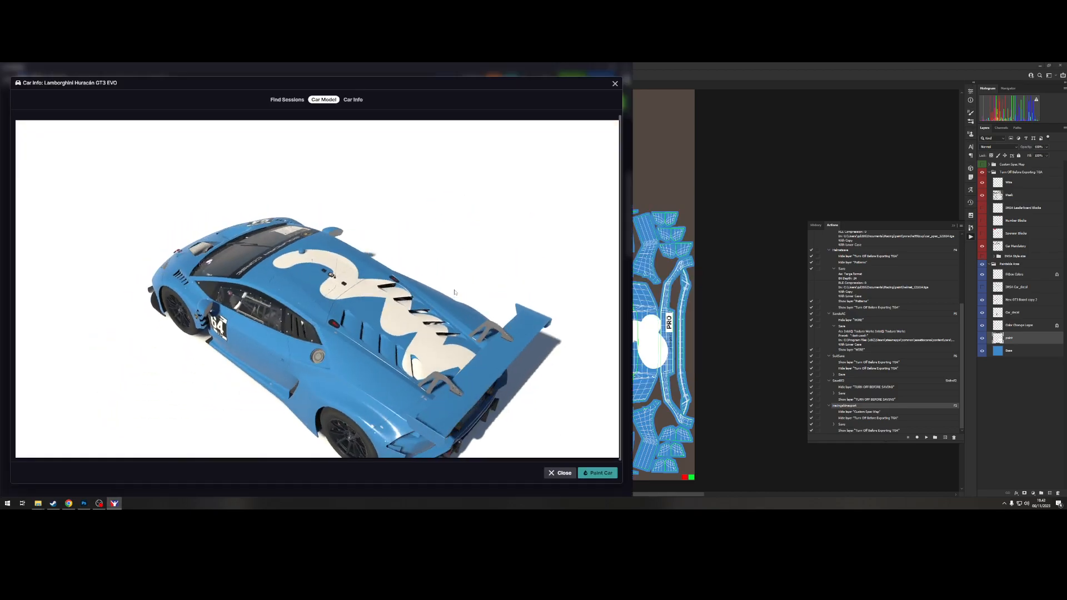
{"action": "left_click_drag", "start_coordinate": [312, 290], "coordinate": [421, 269]}
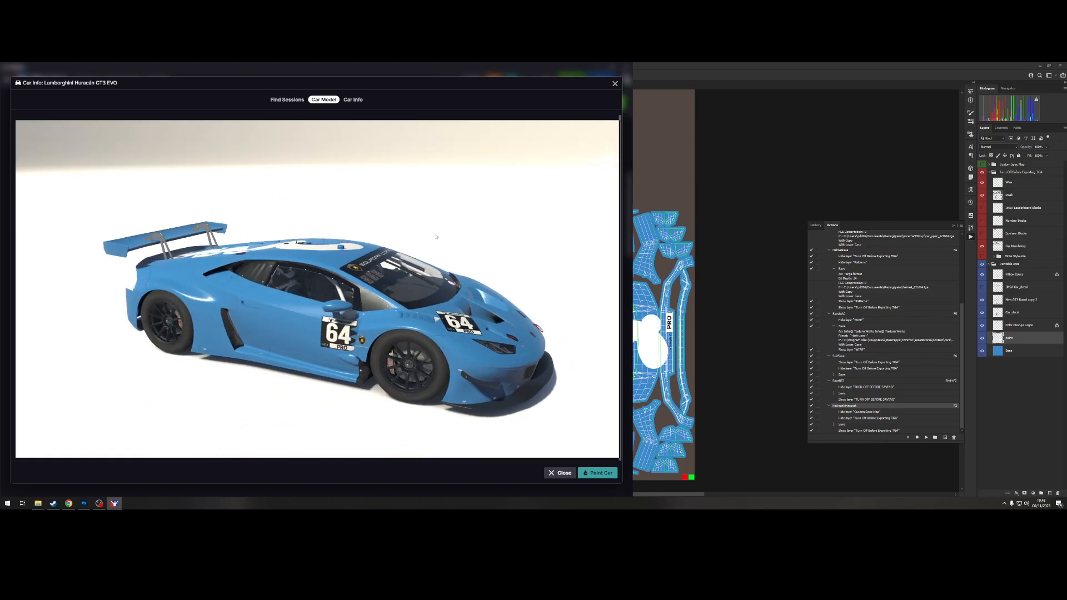
{"action": "key", "text": "alt+Tab"}
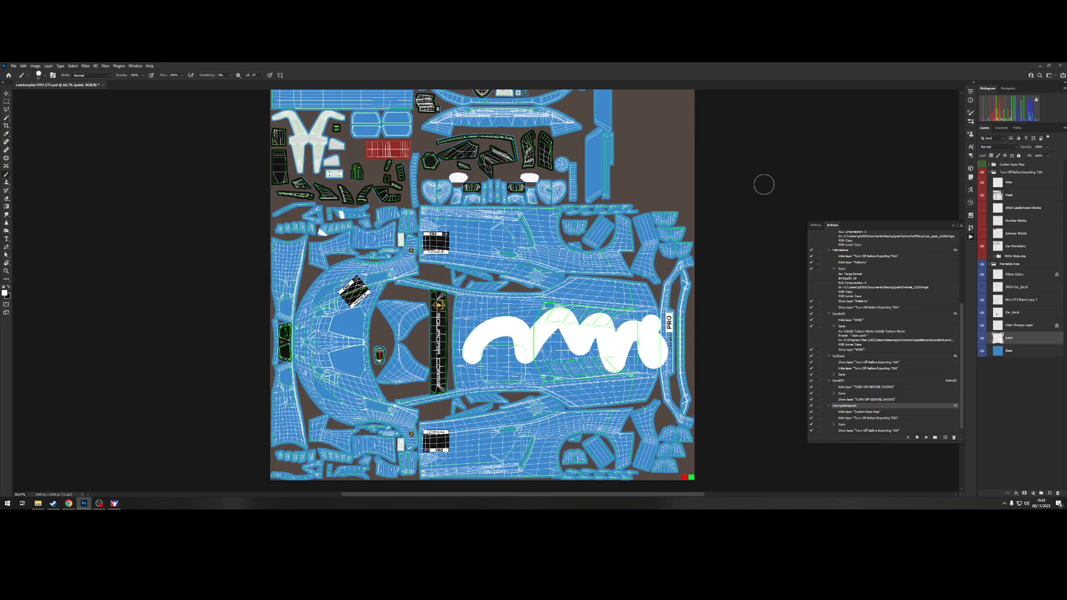
Delete the old Export Spec action.
{"action": "scroll", "coordinate": [896, 332], "scroll_direction": "up", "scroll_amount": 5}
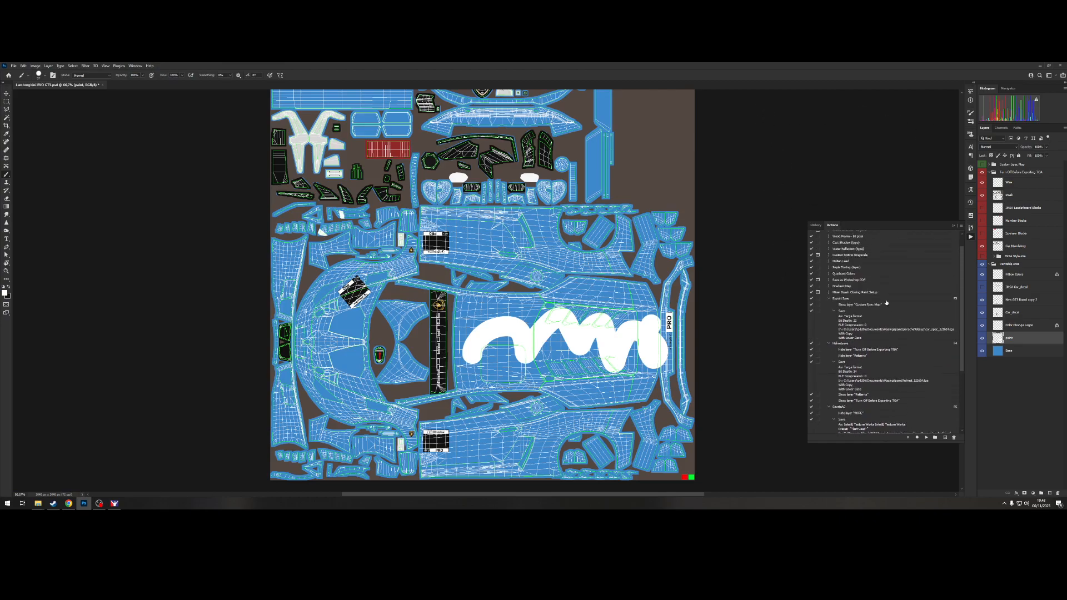
{"action": "left_click", "coordinate": [890, 300]}
{"action": "left_click", "coordinate": [955, 438]}
{"action": "left_click", "coordinate": [504, 222]}
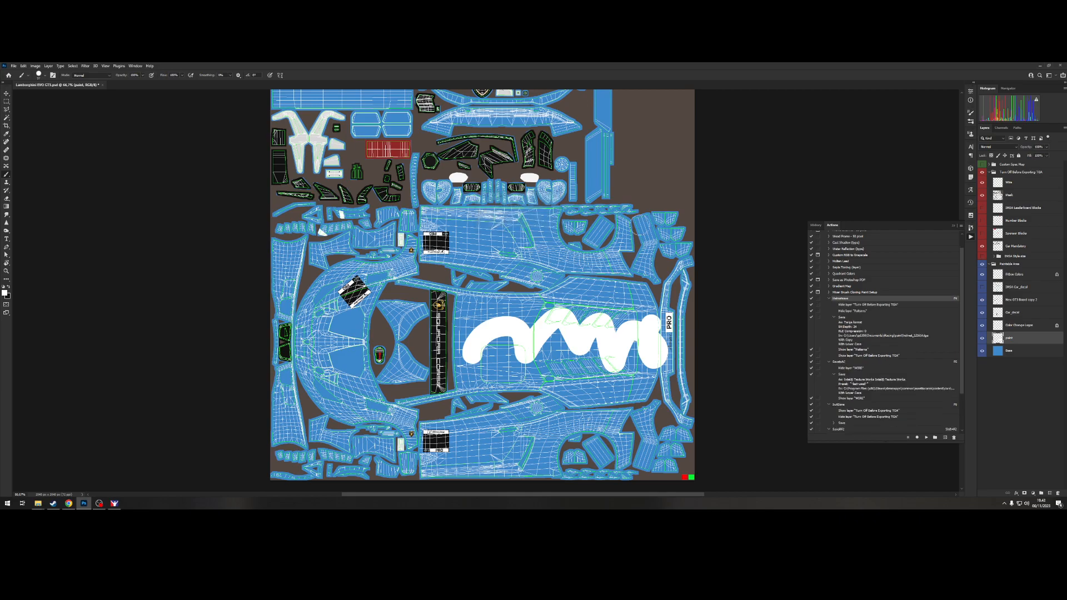
Start recording a new action named iRacingSpec in Default Actions, assigned to F3.
{"action": "left_click", "coordinate": [945, 438]}
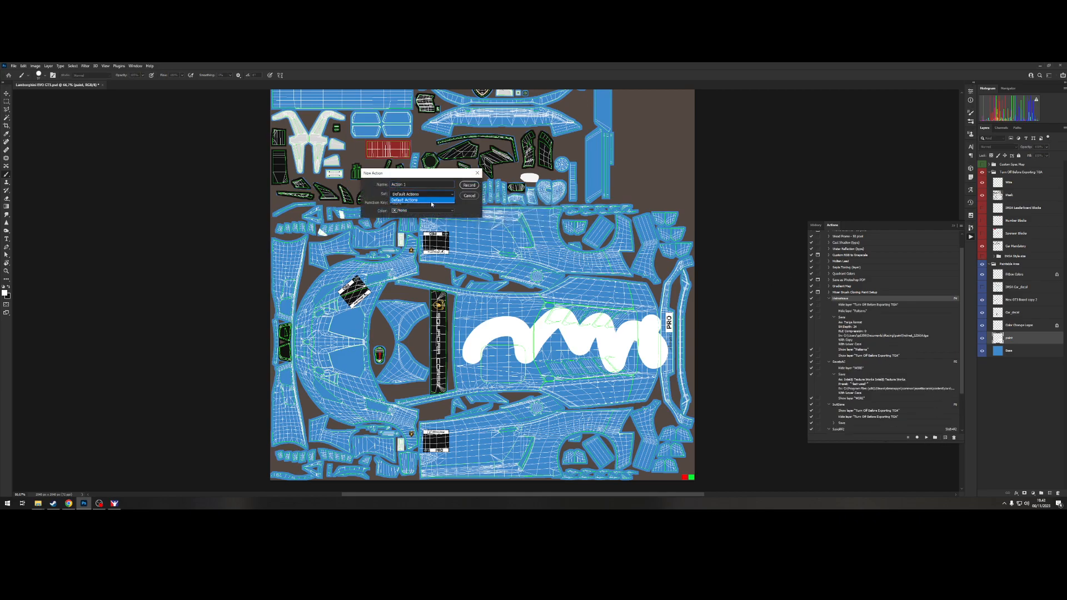
{"action": "type", "text": "Rac"}
{"action": "left_click", "coordinate": [398, 203]}
{"action": "left_click", "coordinate": [400, 218]}
{"action": "left_click", "coordinate": [467, 189]}
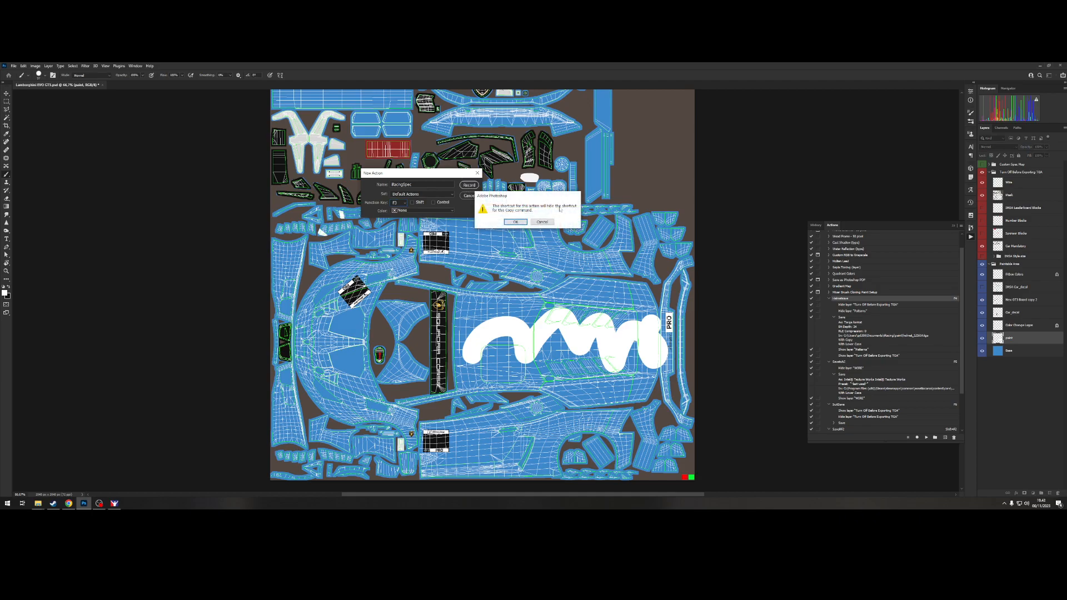
{"action": "left_click", "coordinate": [515, 222]}
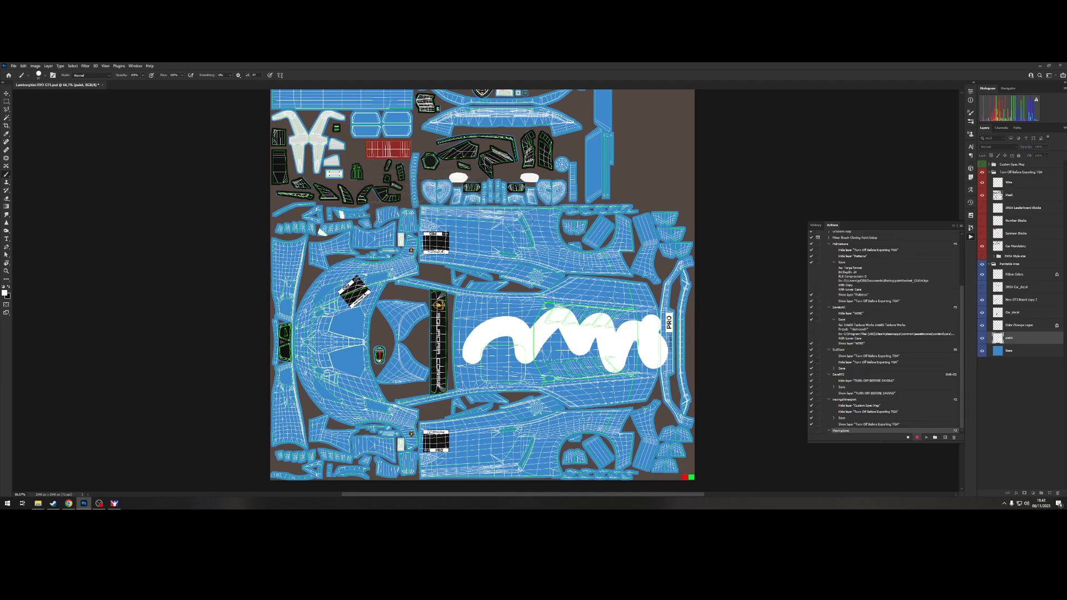
Record showing the Custom Spec Map group and set the Save As location to the iRacing paint folder lamborghinievogt3.
{"action": "left_click", "coordinate": [982, 165]}
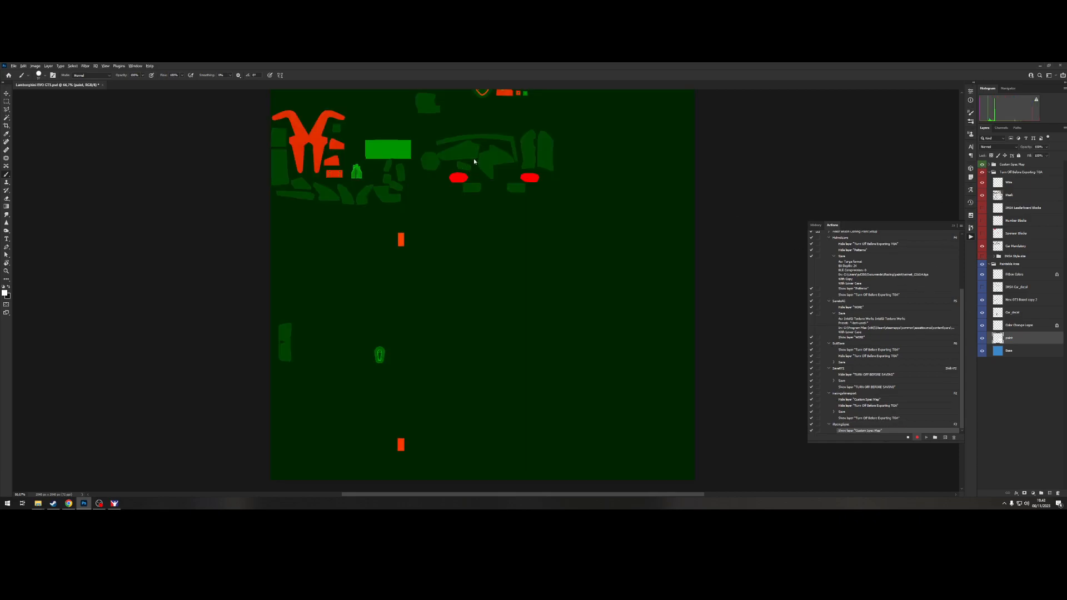
{"action": "key", "text": "ctrl+shift+s"}
{"action": "key", "text": "alt+Tab"}
{"action": "key", "text": "Tab"}
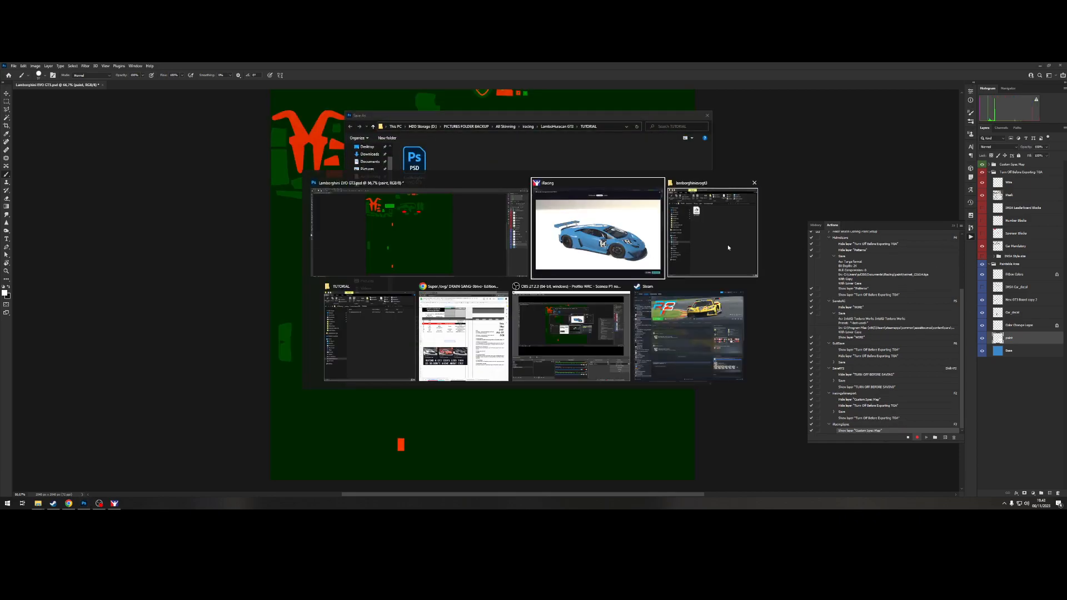
{"action": "left_click", "coordinate": [885, 224]}
{"action": "key", "text": "ctrl+c"}
{"action": "left_click", "coordinate": [613, 129]}
{"action": "key", "text": "ctrl+v"}
{"action": "key", "text": "Return"}
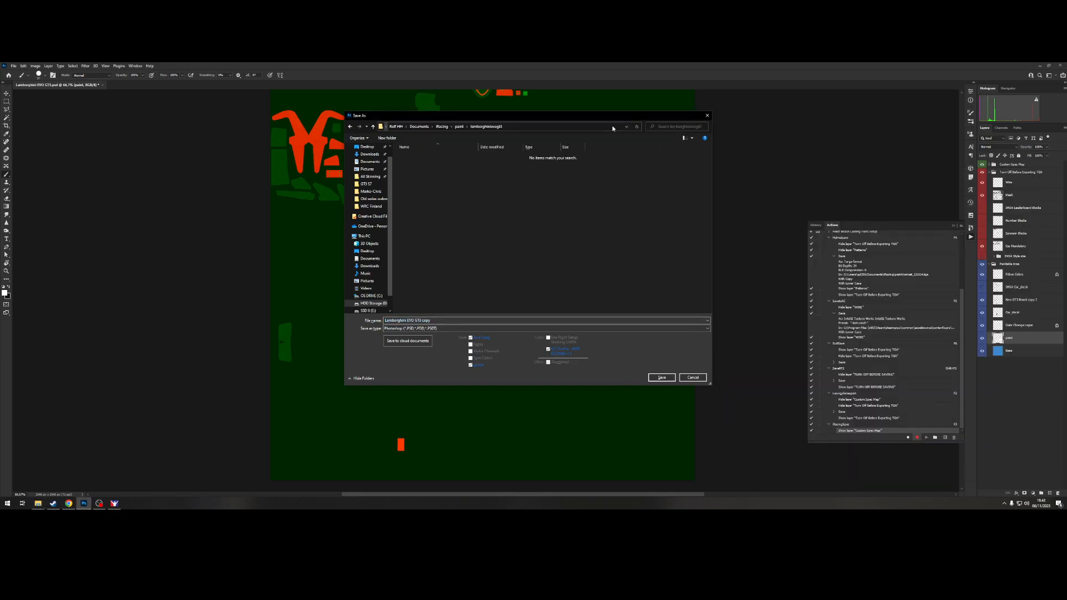
Save the spec map as a 24 bits/pixel Targa named car_spec_ followed by the iRacing customer ID.
{"action": "left_click", "coordinate": [443, 327]}
{"action": "left_click", "coordinate": [423, 433]}
{"action": "type", "text": "car_spec_121614"}
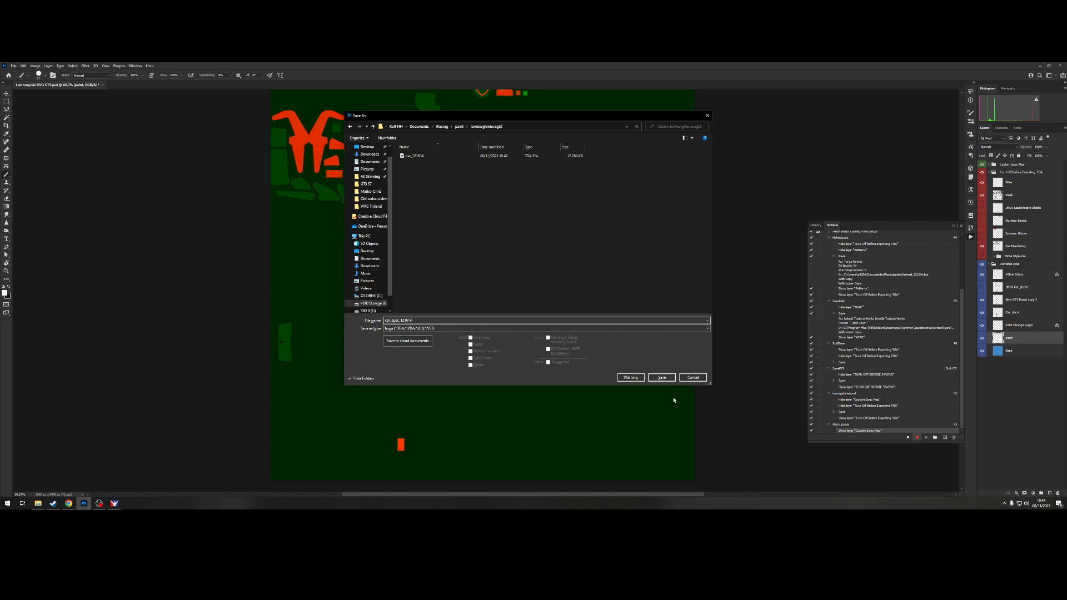
{"action": "left_click", "coordinate": [662, 378]}
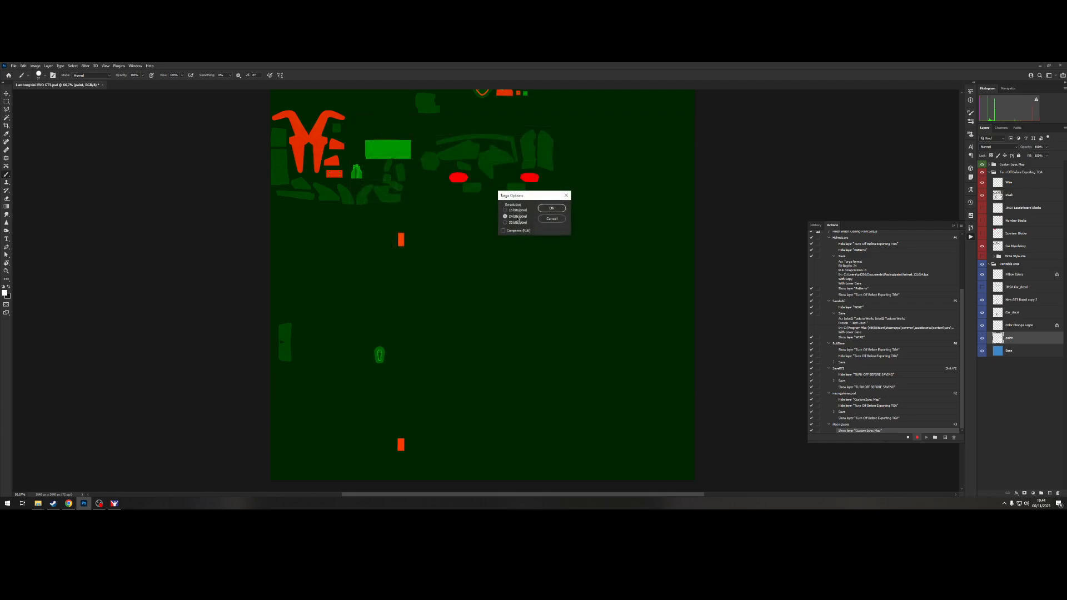
{"action": "left_click", "coordinate": [552, 209]}
Check the car model in the iRacing viewer, return to Photoshop and stop recording the iRacingSpec action.
{"action": "key", "text": "alt+Tab"}
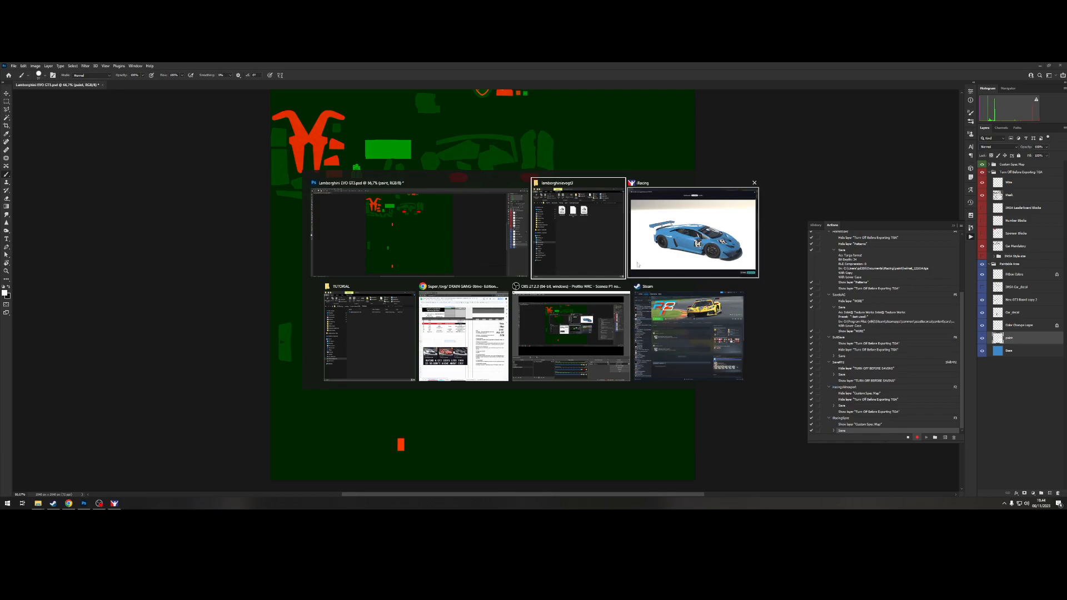
{"action": "left_click_drag", "start_coordinate": [302, 306], "coordinate": [223, 302]}
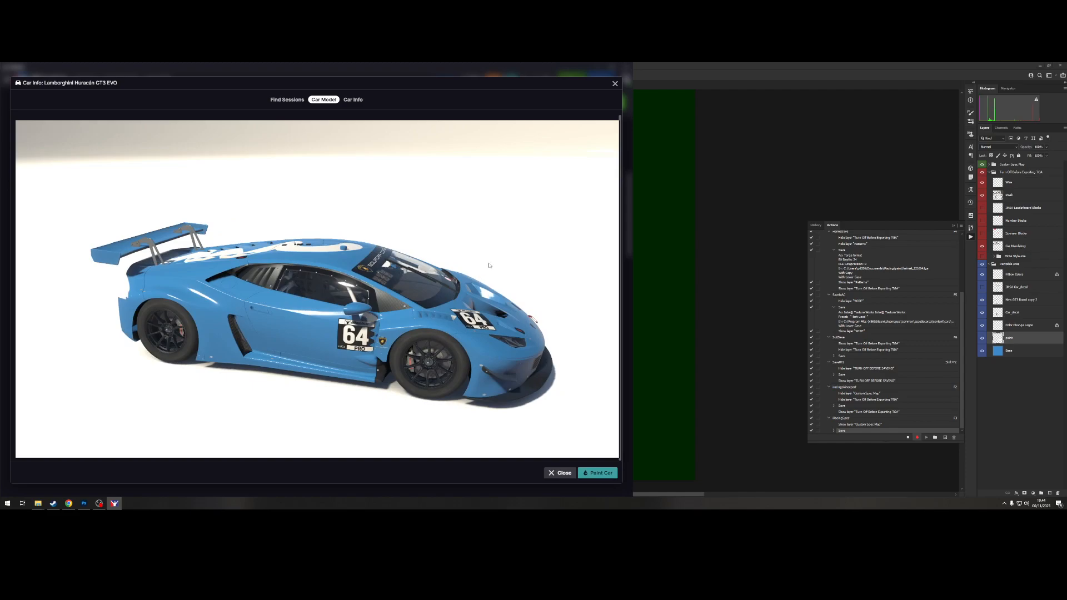
{"action": "key", "text": "alt+Tab"}
{"action": "left_click", "coordinate": [919, 436]}
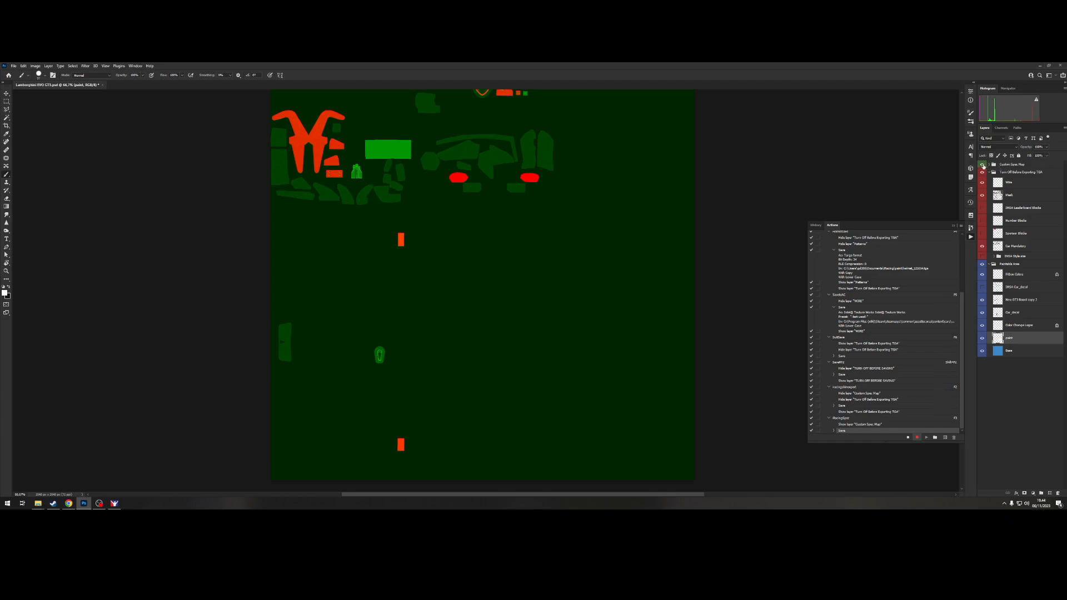
{"action": "left_click", "coordinate": [909, 438]}
Test the skin export action and the iRacingSpec action, checking the car model in iRacing between the two runs.
{"action": "key", "text": "F2"}
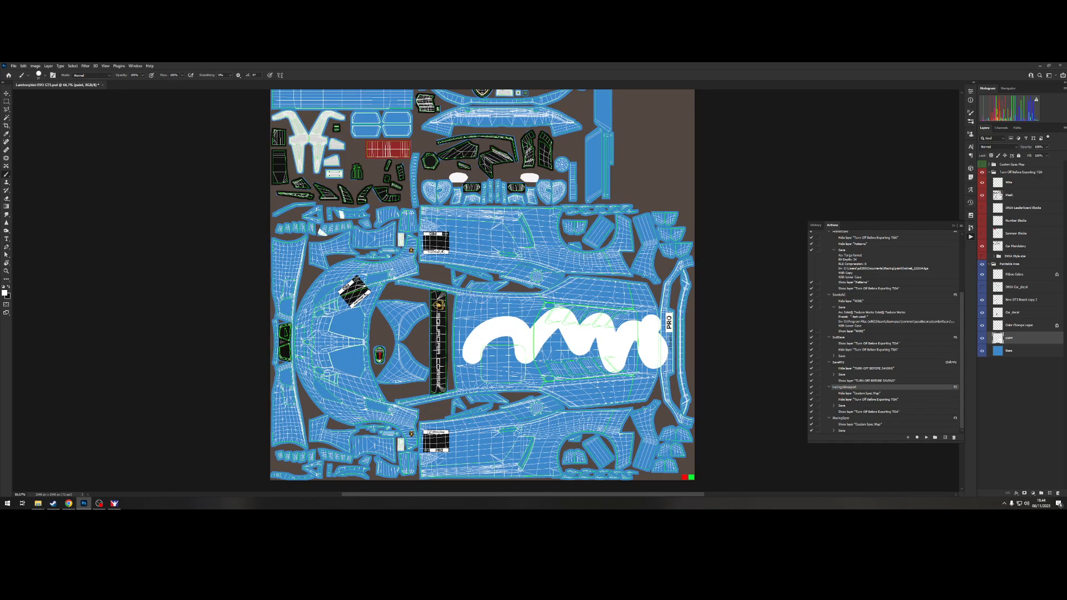
{"action": "key", "text": "alt+Tab"}
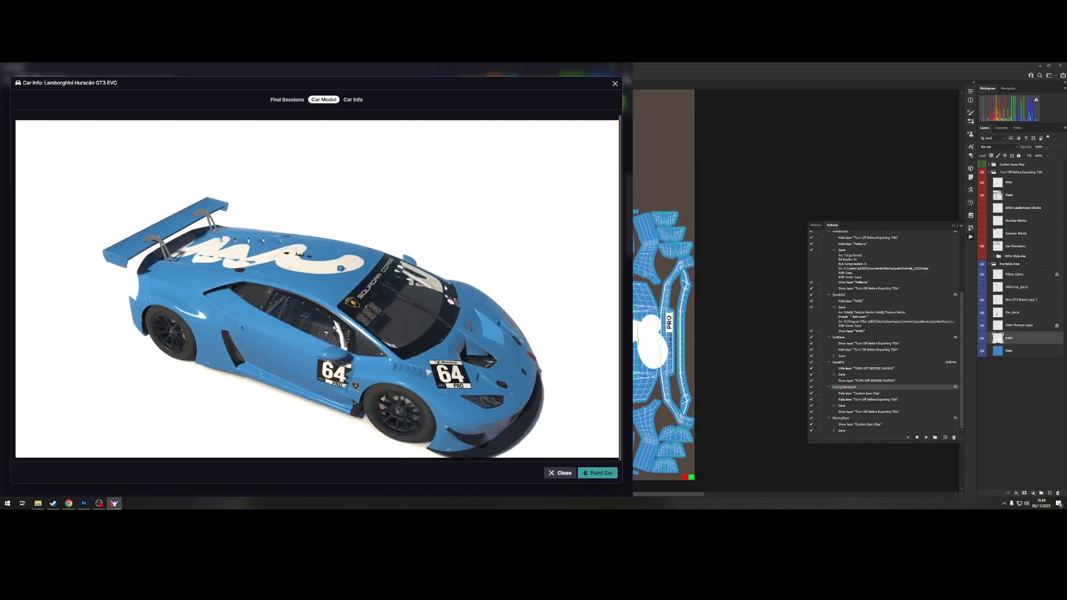
{"action": "key", "text": "alt+Tab"}
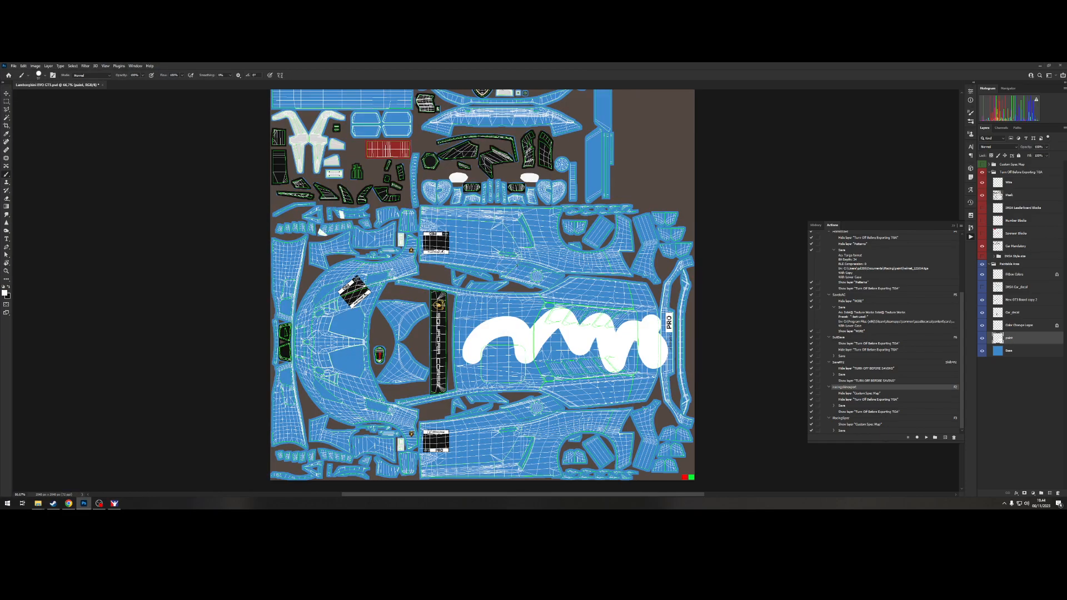
{"action": "key", "text": "F3"}
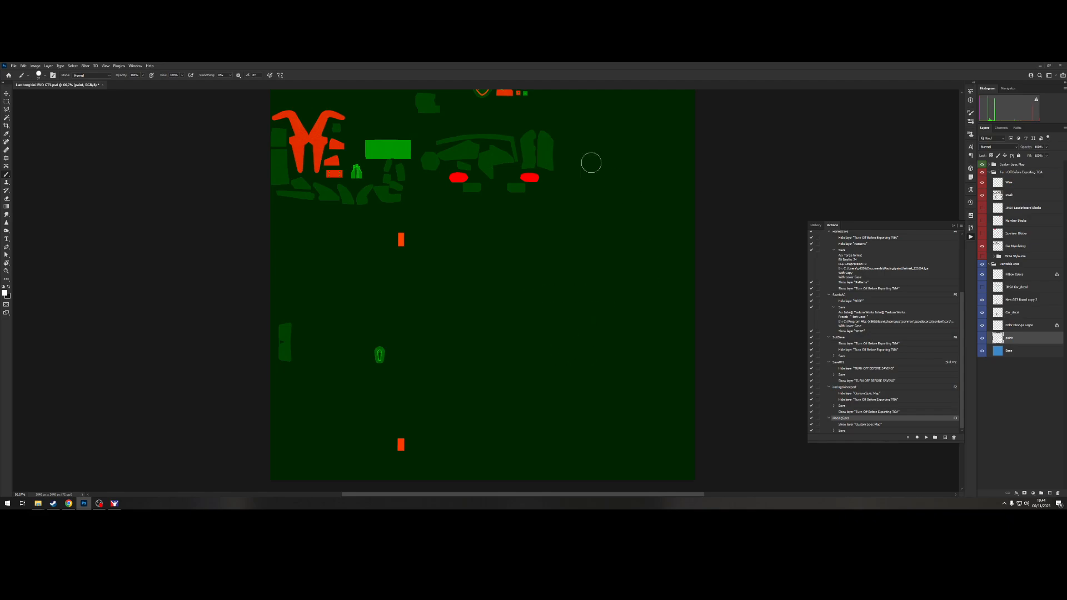
Expand the Custom Spec Map group and its red, green and blue channel subgroups.
{"action": "left_click", "coordinate": [990, 165]}
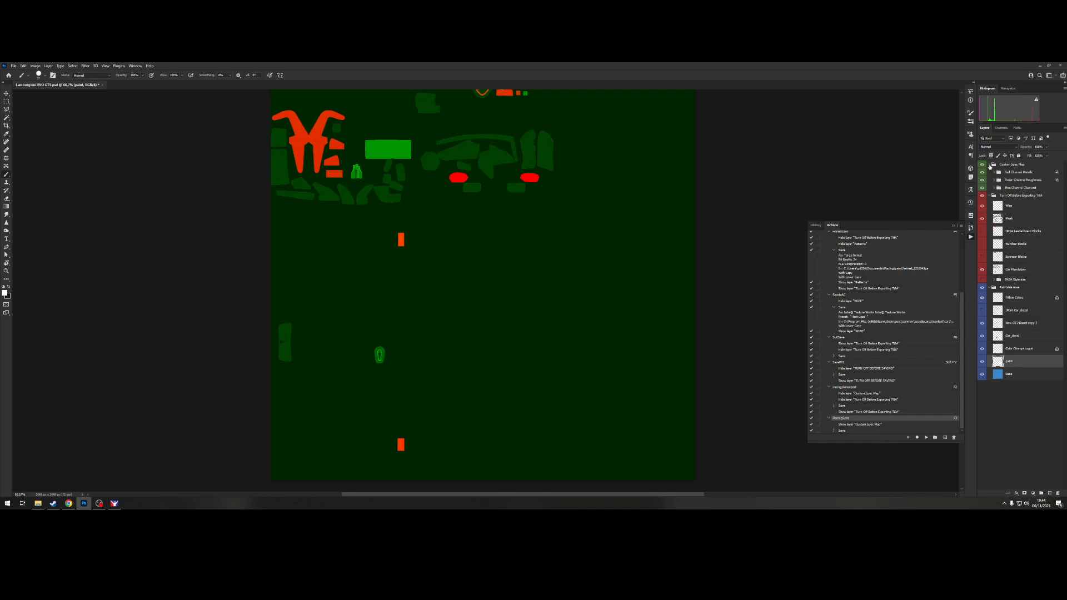
{"action": "left_click", "coordinate": [995, 187]}
{"action": "left_click", "coordinate": [994, 180]}
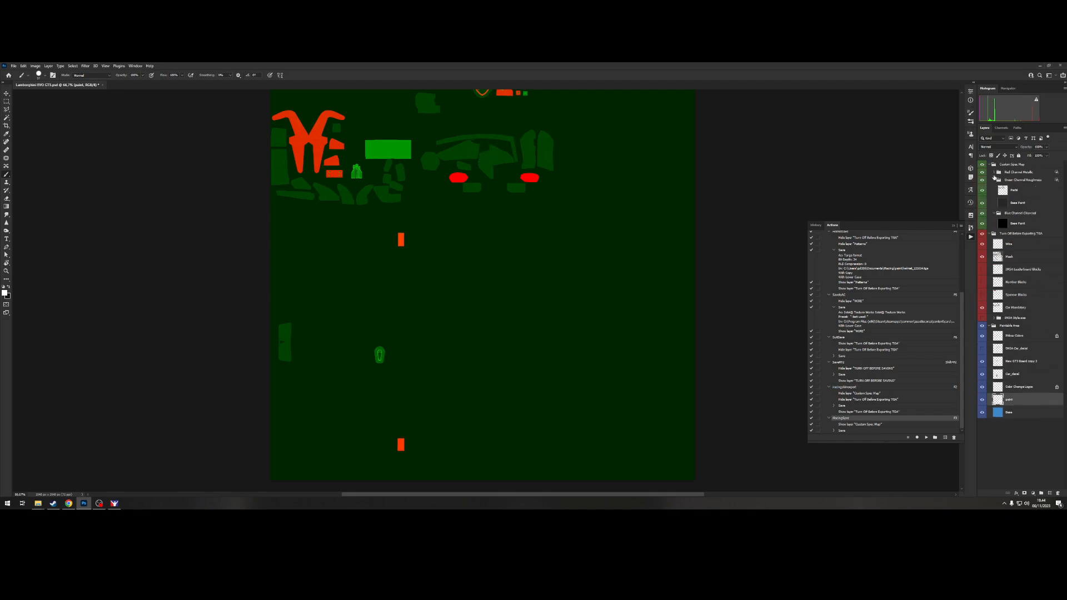
{"action": "left_click", "coordinate": [995, 172]}
Paint the whole Base layer white, export the skin and view the car model in iRacing.
{"action": "key", "text": "alt+Tab"}
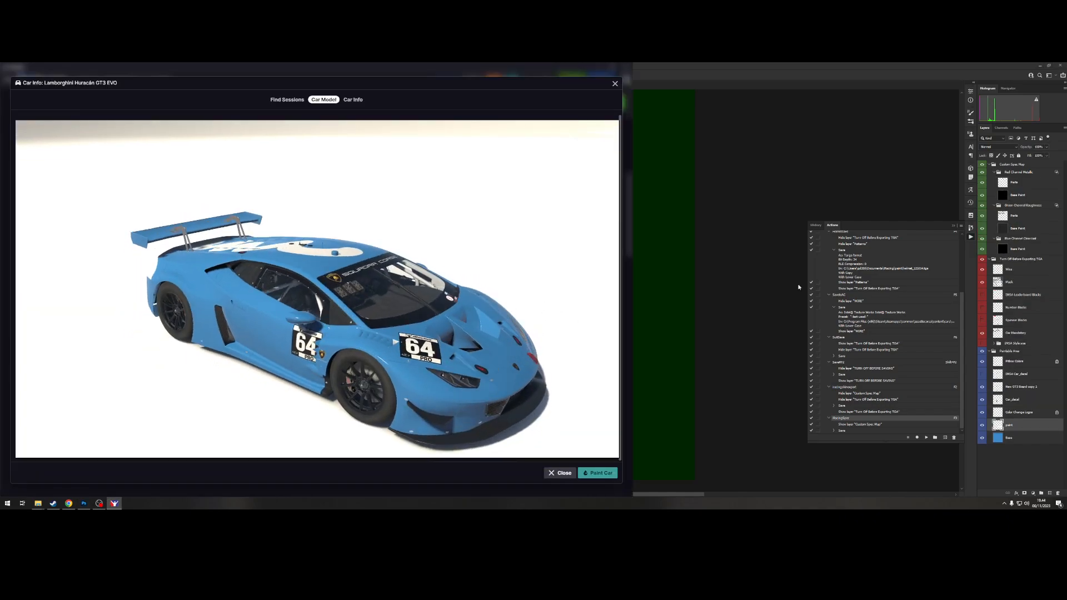
{"action": "left_click", "coordinate": [1029, 433]}
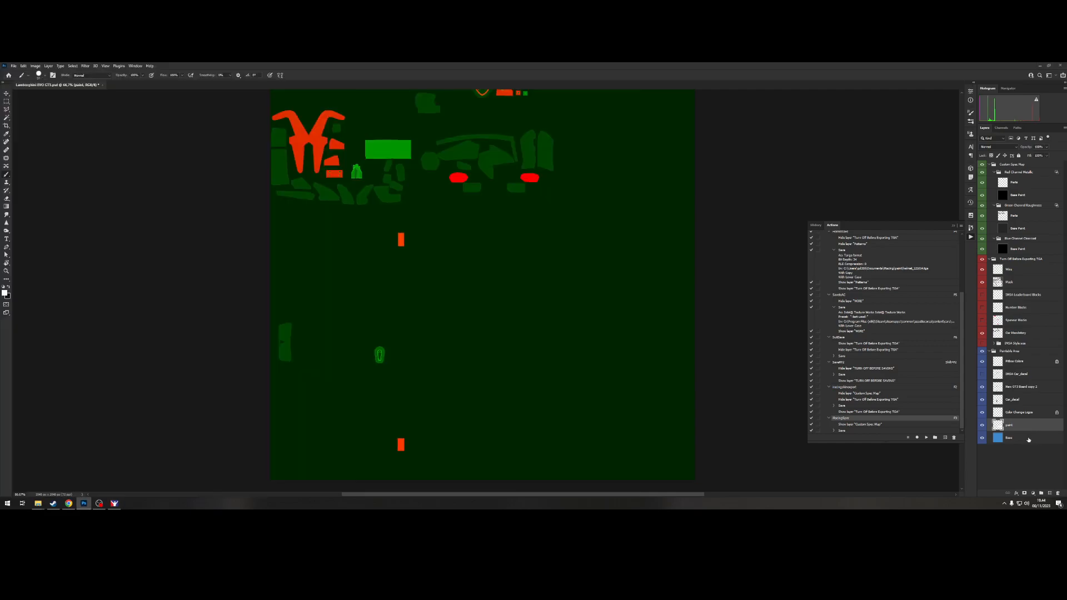
{"action": "left_click", "coordinate": [1029, 440]}
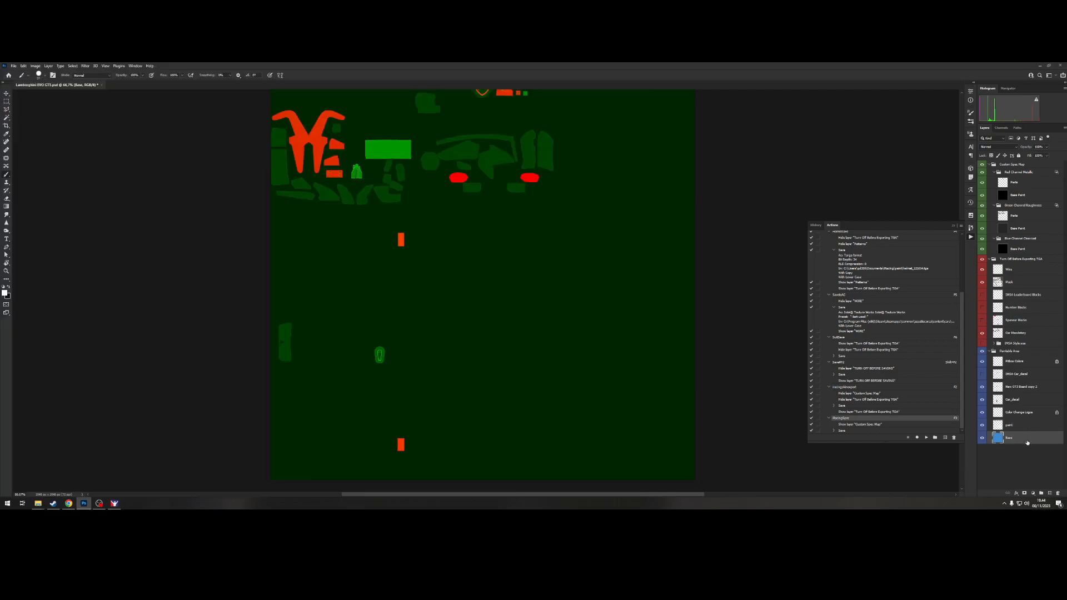
{"action": "right_click", "coordinate": [507, 211]}
{"action": "key", "text": "Return"}
{"action": "key", "text": "F2"}
{"action": "key", "text": "alt+Tab"}
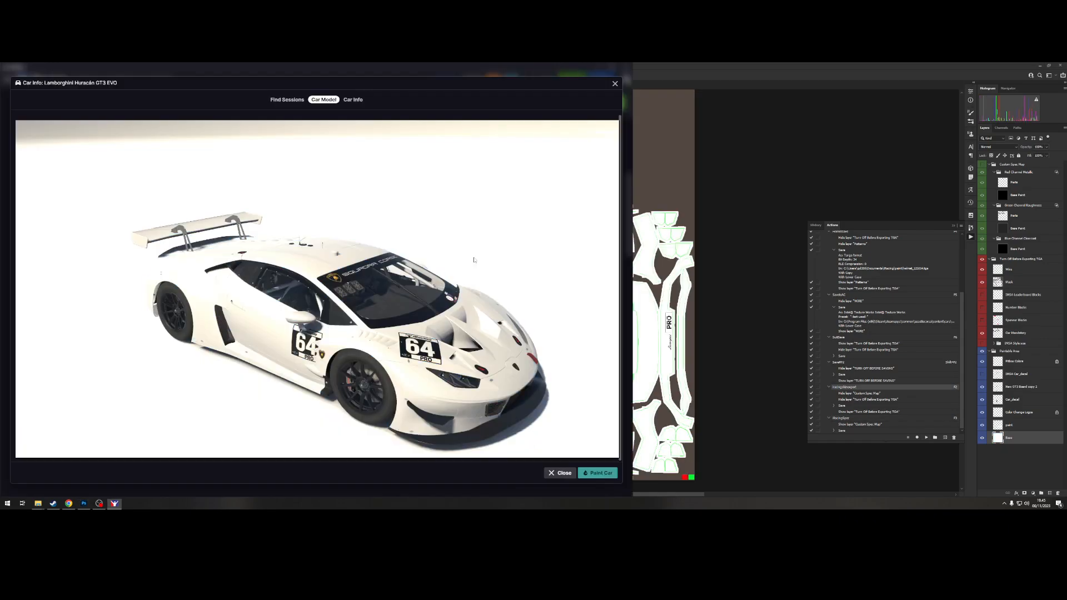
{"action": "left_click_drag", "start_coordinate": [372, 272], "coordinate": [425, 272]}
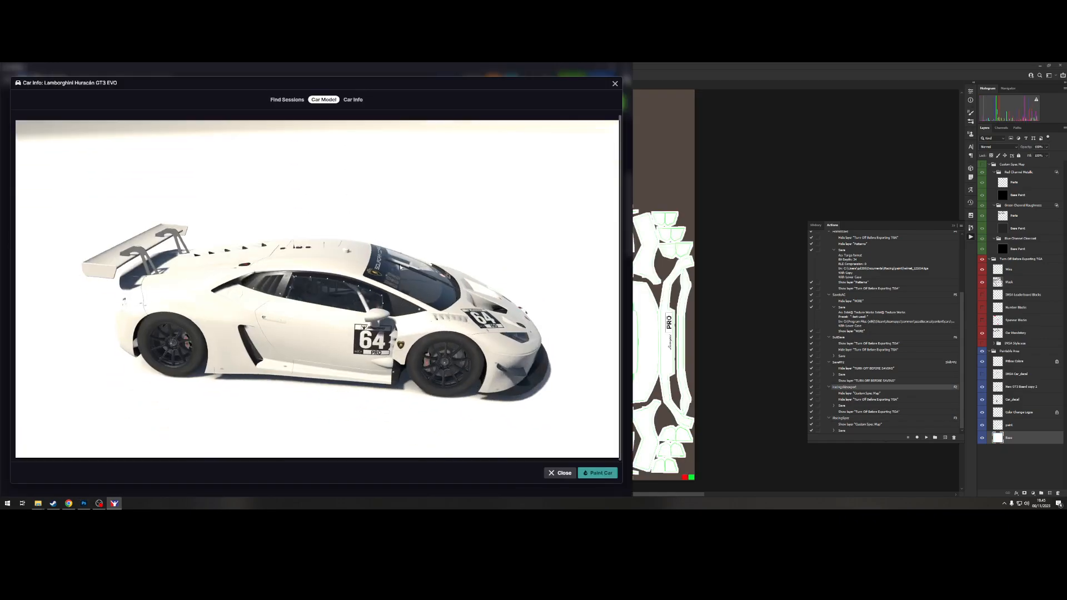
Show the Custom Spec Map and paint a white area on a new layer above Base Paint in the red metallic channel group.
{"action": "left_click", "coordinate": [925, 187]}
{"action": "left_click", "coordinate": [982, 165]}
{"action": "left_click", "coordinate": [1017, 195]}
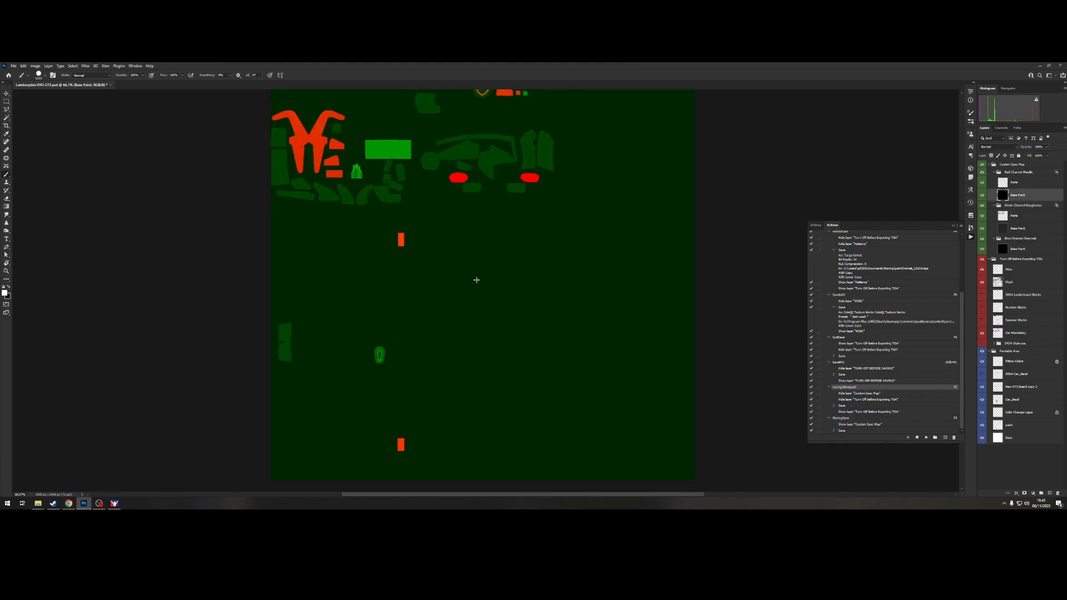
{"action": "key", "text": "ctrl+shift+n"}
{"action": "key", "text": "Return"}
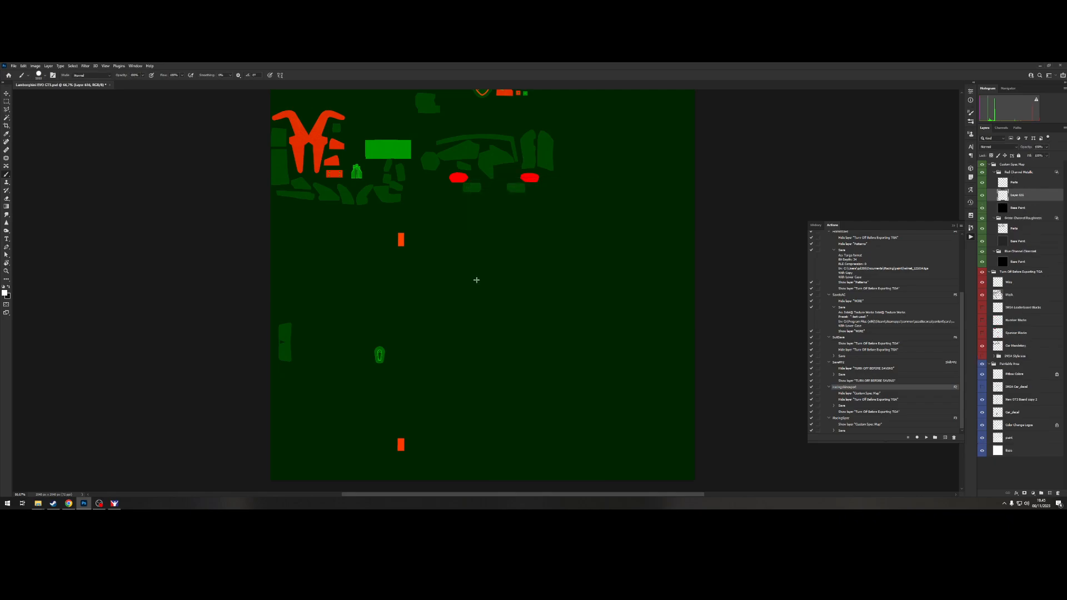
{"action": "right_click", "coordinate": [524, 310]}
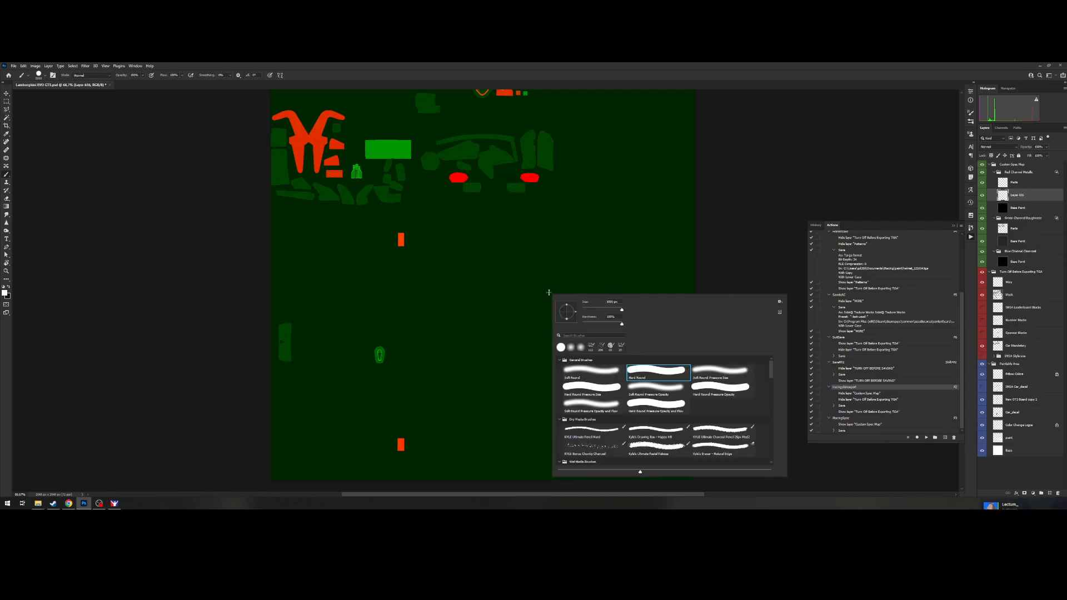
{"action": "key", "text": "Escape"}
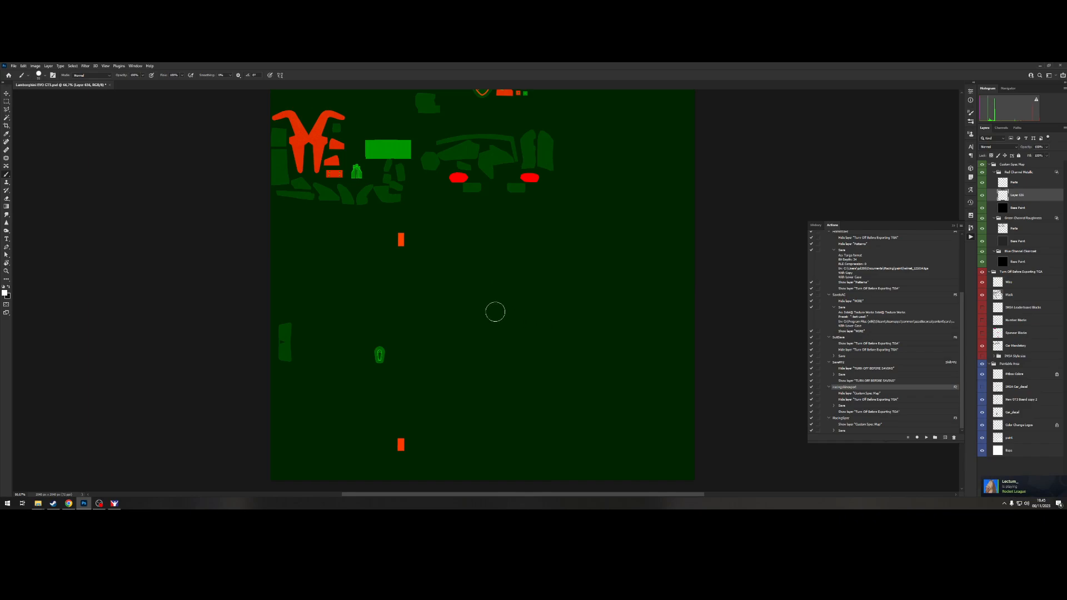
{"action": "mouse_move", "coordinate": [434, 266]}
{"action": "left_mouse_down"}
{"action": "mouse_move", "coordinate": [424, 383]}
{"action": "mouse_move", "coordinate": [436, 250]}
{"action": "mouse_move", "coordinate": [454, 367]}
{"action": "mouse_move", "coordinate": [479, 311]}
{"action": "left_mouse_up"}
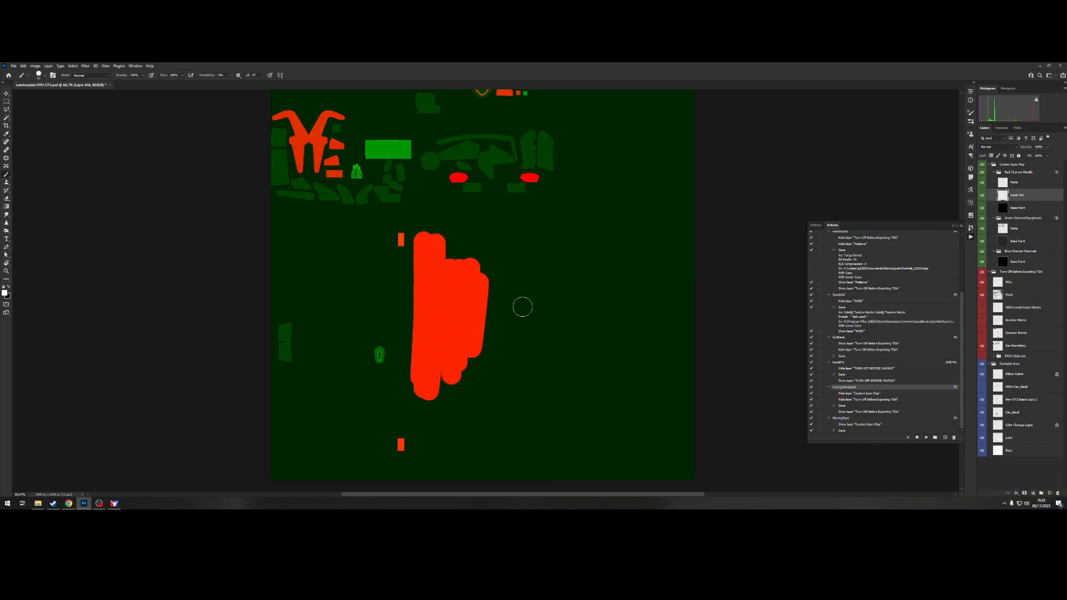
Export the spec map and inspect the metallic area up close on the iRacing car model.
{"action": "key", "text": "F3"}
{"action": "key", "text": "alt+Tab"}
{"action": "left_click_drag", "start_coordinate": [471, 313], "coordinate": [349, 335]}
{"action": "left_click_drag", "start_coordinate": [378, 332], "coordinate": [320, 222]}
{"action": "scroll", "coordinate": [346, 291], "scroll_direction": "up", "scroll_amount": 10}
{"action": "scroll", "coordinate": [320, 222], "scroll_direction": "down", "scroll_amount": 10}
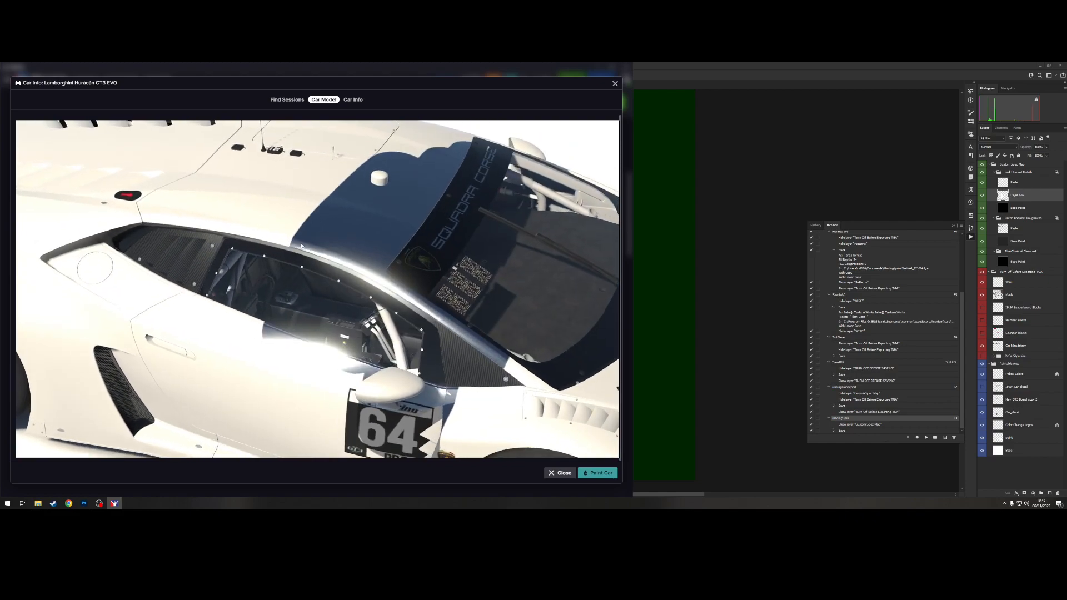
{"action": "key", "text": "alt+Tab"}
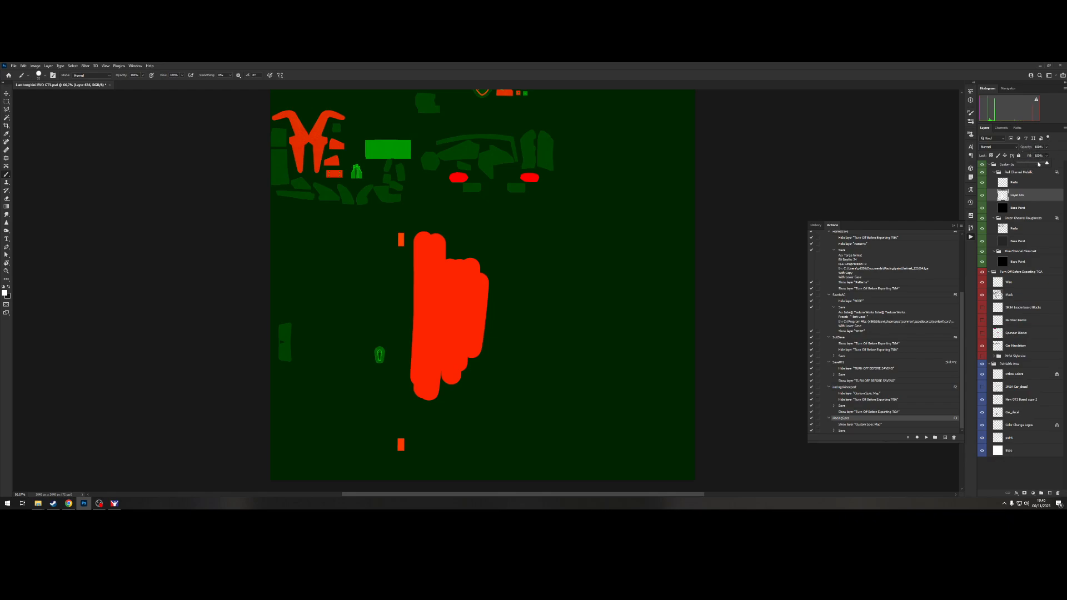
Undo the green roughness group's move and the painted test layer in the red metallic channel group.
{"action": "mouse_move", "coordinate": [1038, 165]}
{"action": "left_mouse_down"}
{"action": "mouse_move", "coordinate": [1027, 166]}
{"action": "mouse_move", "coordinate": [1057, 166]}
{"action": "left_mouse_up"}
{"action": "left_click", "coordinate": [1048, 158]}
{"action": "left_click_drag", "start_coordinate": [1048, 218], "coordinate": [1036, 196]}
{"action": "key", "text": "Return"}
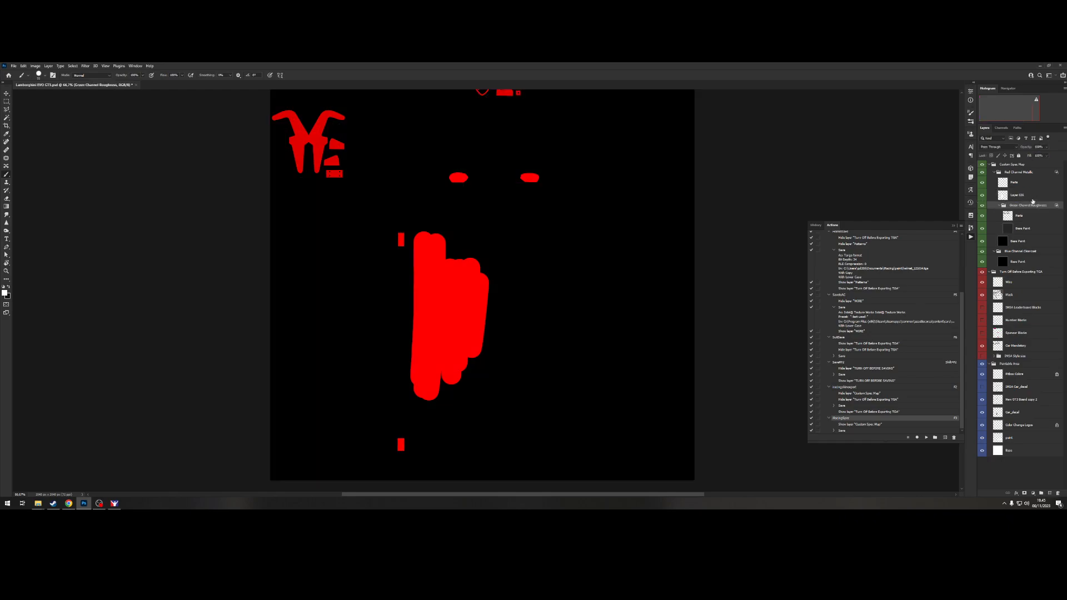
{"action": "key", "text": "ctrl+z"}
{"action": "key", "text": "ctrl+z"}
{"action": "key", "text": "ctrl+z"}
{"action": "key", "text": "ctrl+z"}
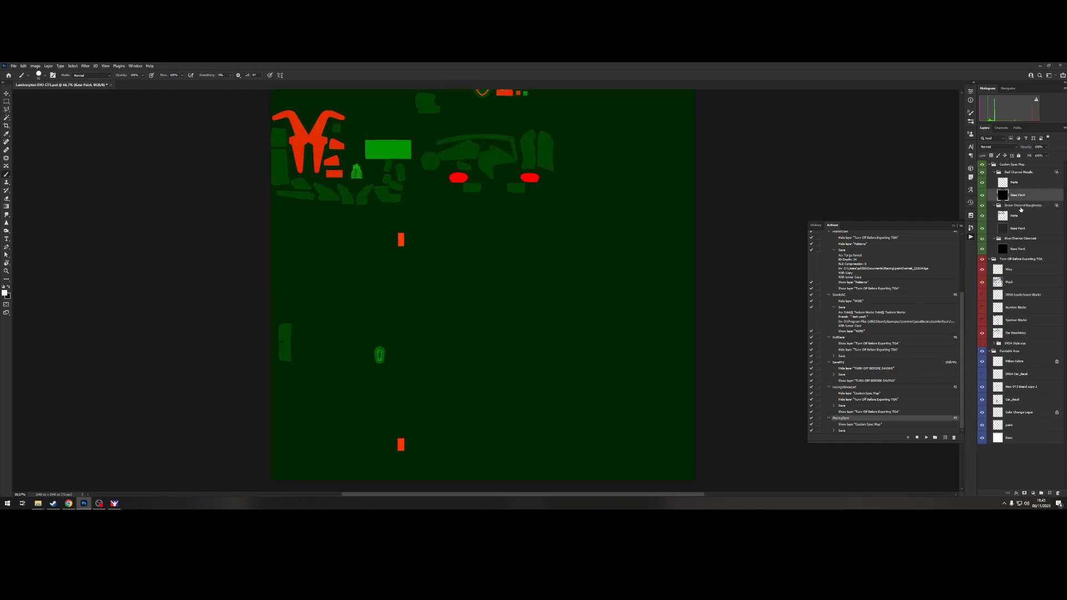
Try painting a broad white area across the middle of the Parts layer in the green roughness channel group.
{"action": "left_click", "coordinate": [1020, 216]}
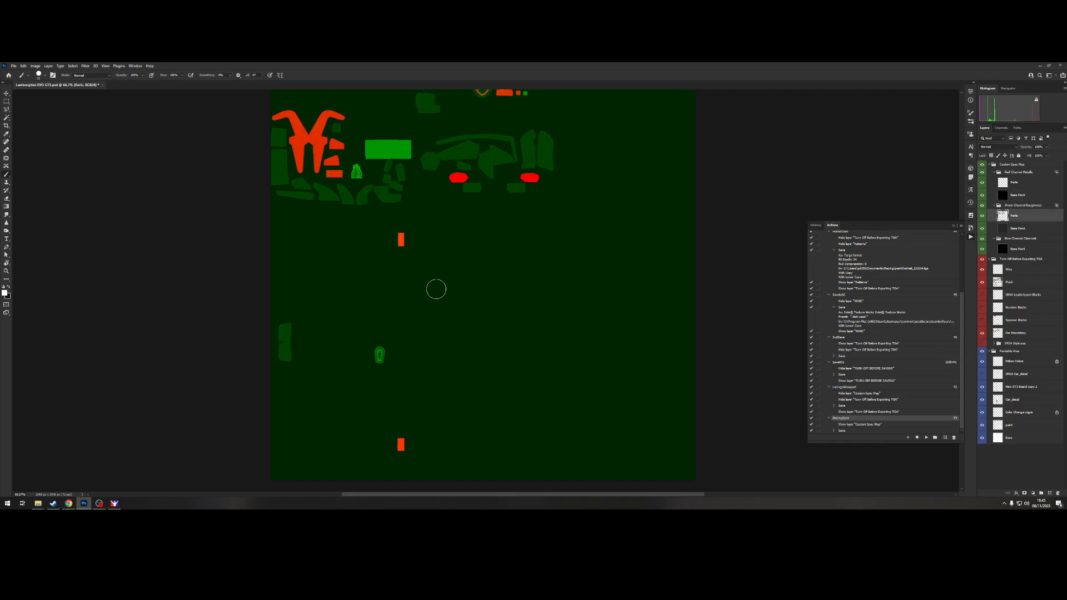
{"action": "mouse_move", "coordinate": [450, 314]}
{"action": "left_mouse_down"}
{"action": "mouse_move", "coordinate": [486, 288]}
{"action": "mouse_move", "coordinate": [493, 305]}
{"action": "mouse_move", "coordinate": [389, 289]}
{"action": "mouse_move", "coordinate": [401, 311]}
{"action": "left_mouse_up"}
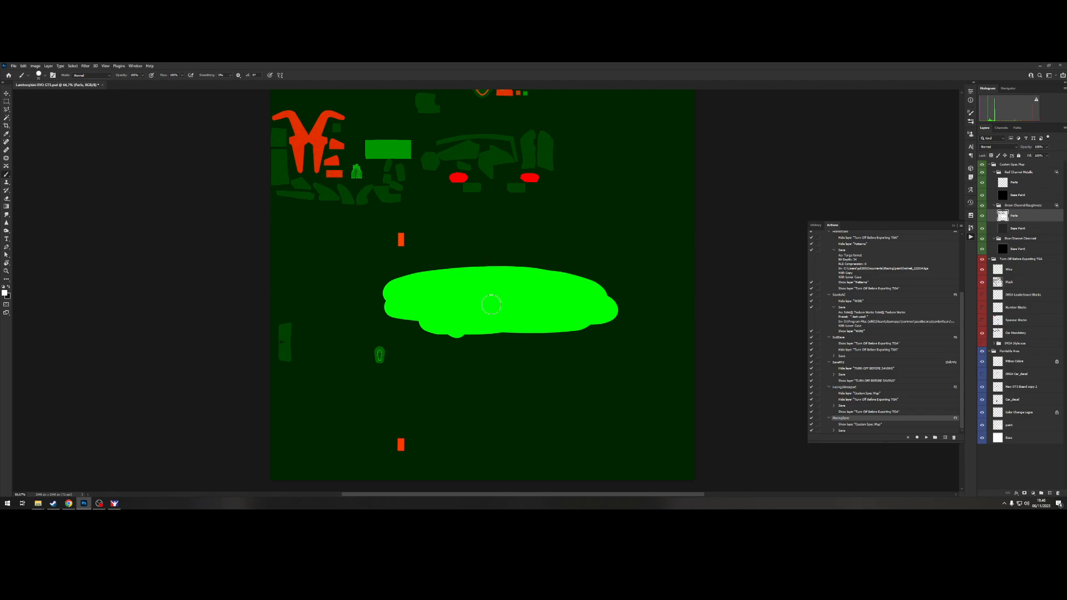
{"action": "key", "text": "ctrl+z"}
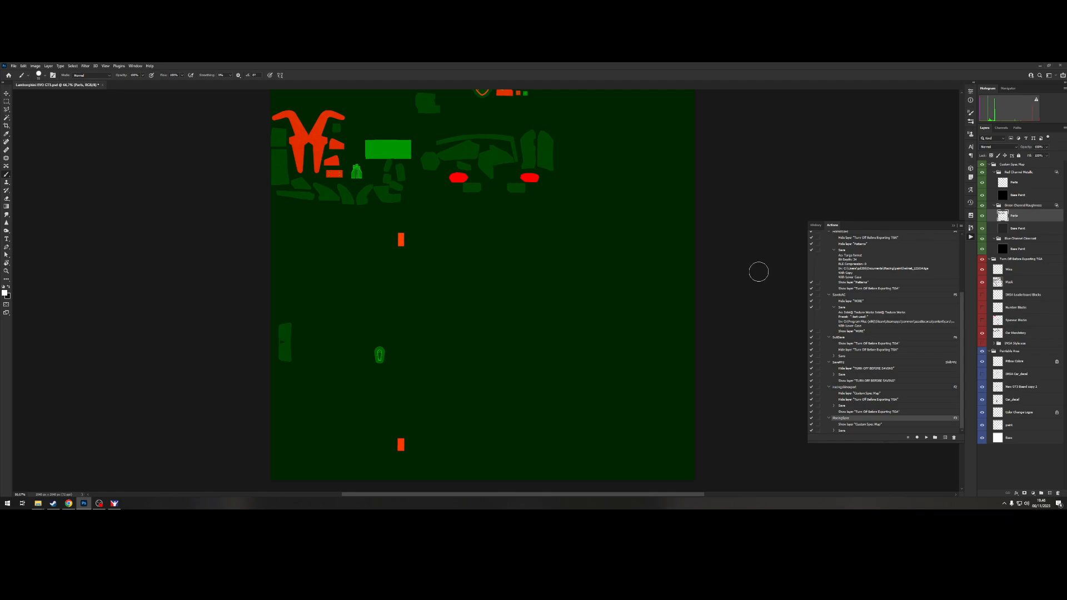
Add a layer named rough above Parts in the green roughness channel group and paint a broad white area across the middle.
{"action": "key", "text": "ctrl+n"}
{"action": "key", "text": "Escape"}
{"action": "key", "text": "ctrl+shift+n"}
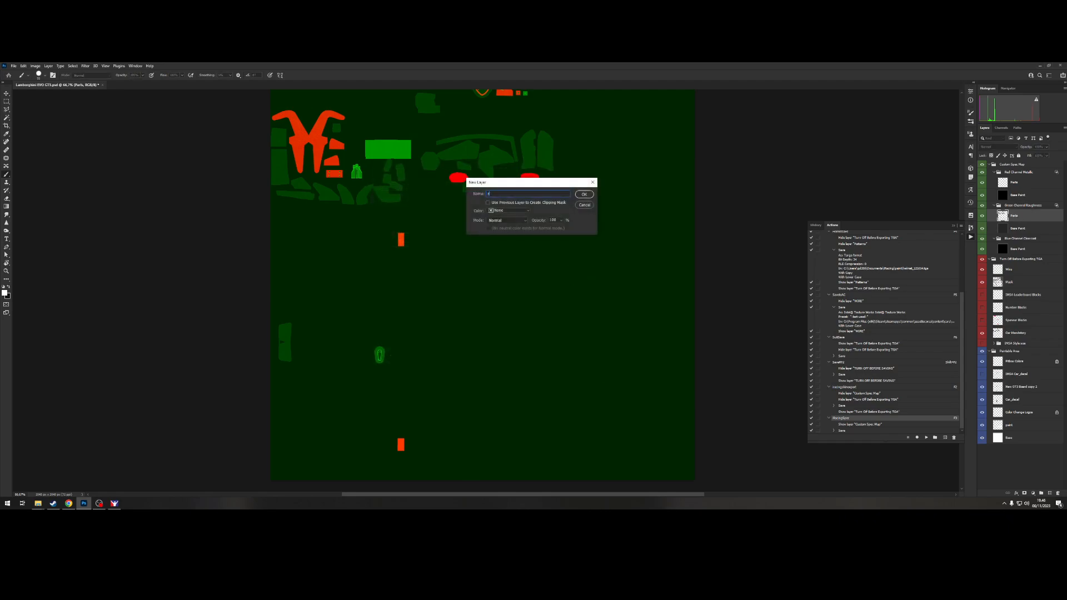
{"action": "key", "text": "Return"}
{"action": "mouse_move", "coordinate": [436, 288]}
{"action": "left_mouse_down"}
{"action": "mouse_move", "coordinate": [462, 276]}
{"action": "mouse_move", "coordinate": [578, 281]}
{"action": "mouse_move", "coordinate": [428, 289]}
{"action": "mouse_move", "coordinate": [591, 282]}
{"action": "mouse_move", "coordinate": [463, 303]}
{"action": "mouse_move", "coordinate": [556, 279]}
{"action": "left_mouse_up"}
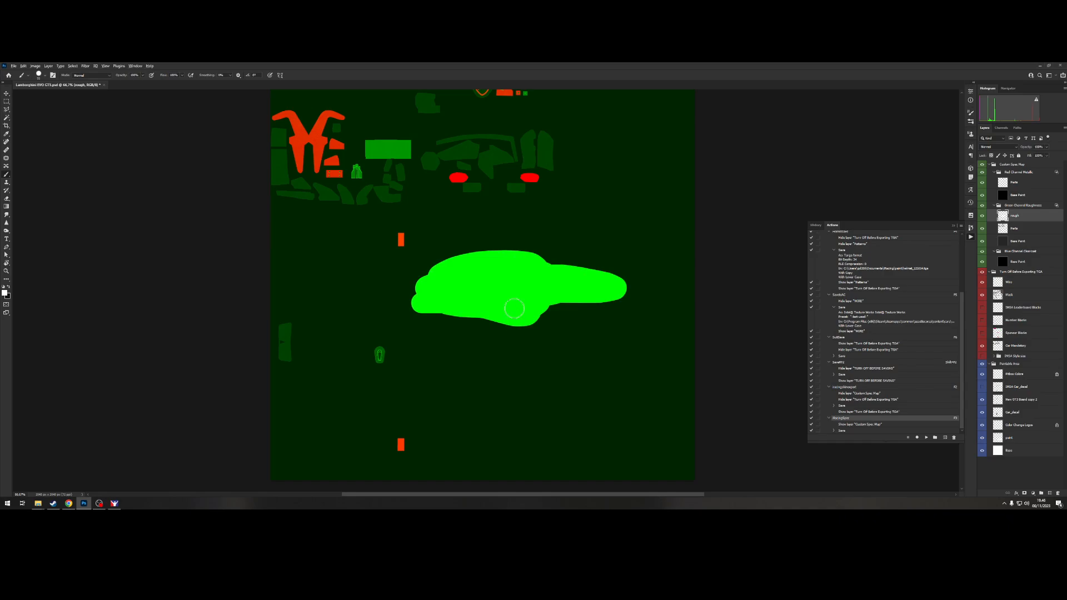
Inspect the painted roughness area on the iRacing car model and compare it with the spec map.
{"action": "key", "text": "alt+Tab"}
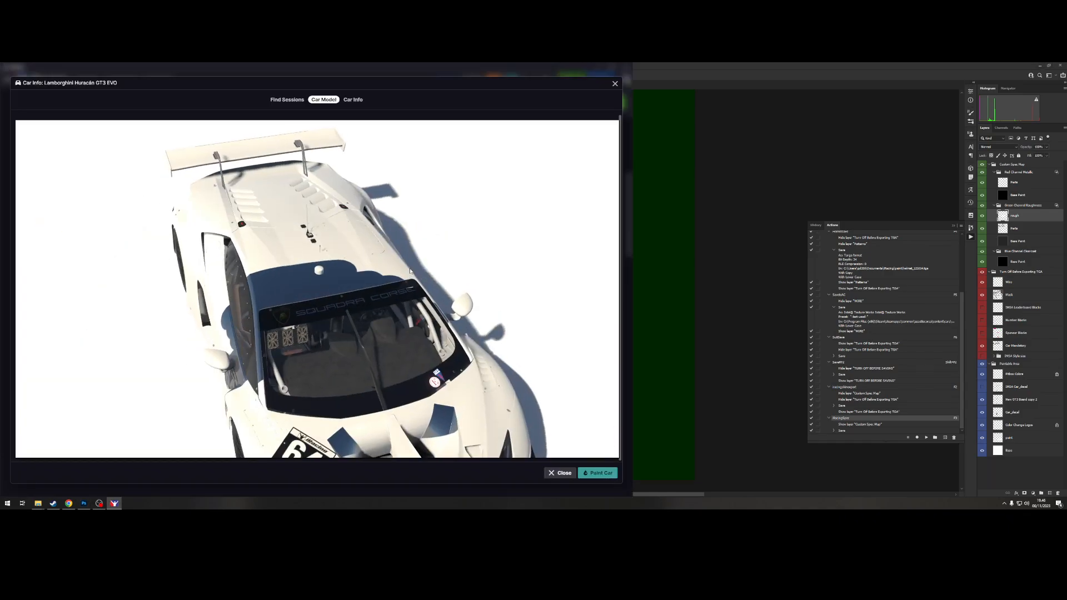
{"action": "key", "text": "alt+Tab"}
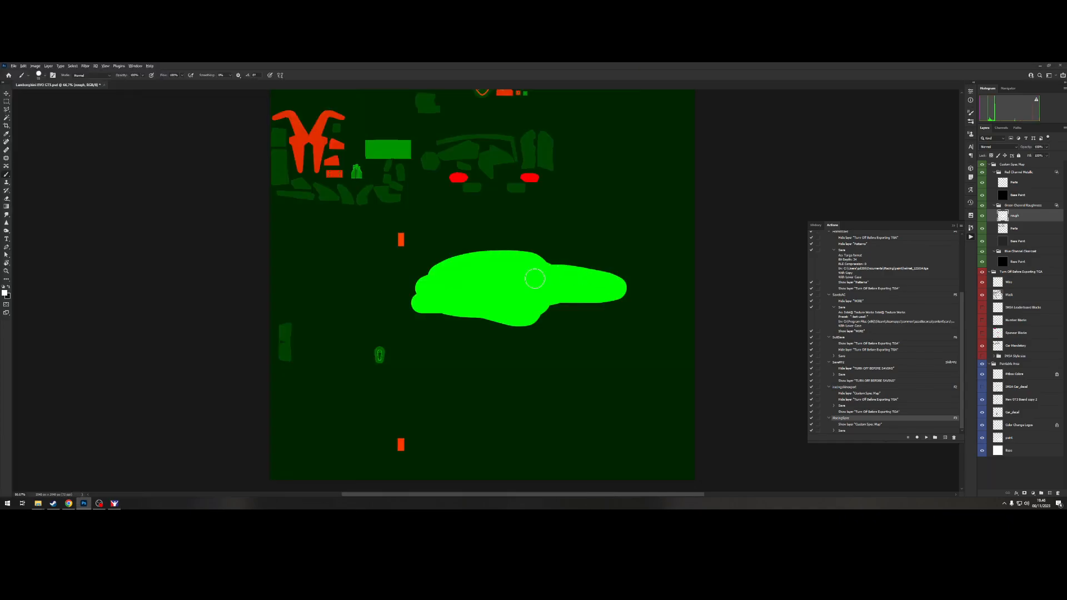
{"action": "key", "text": "alt+Tab"}
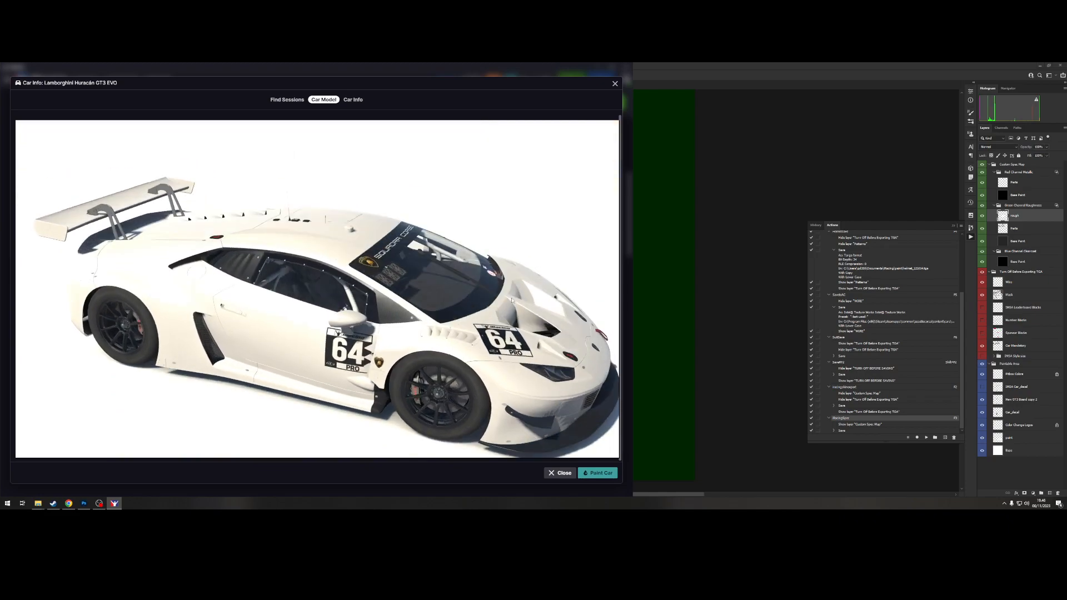
{"action": "key", "text": "alt+Tab"}
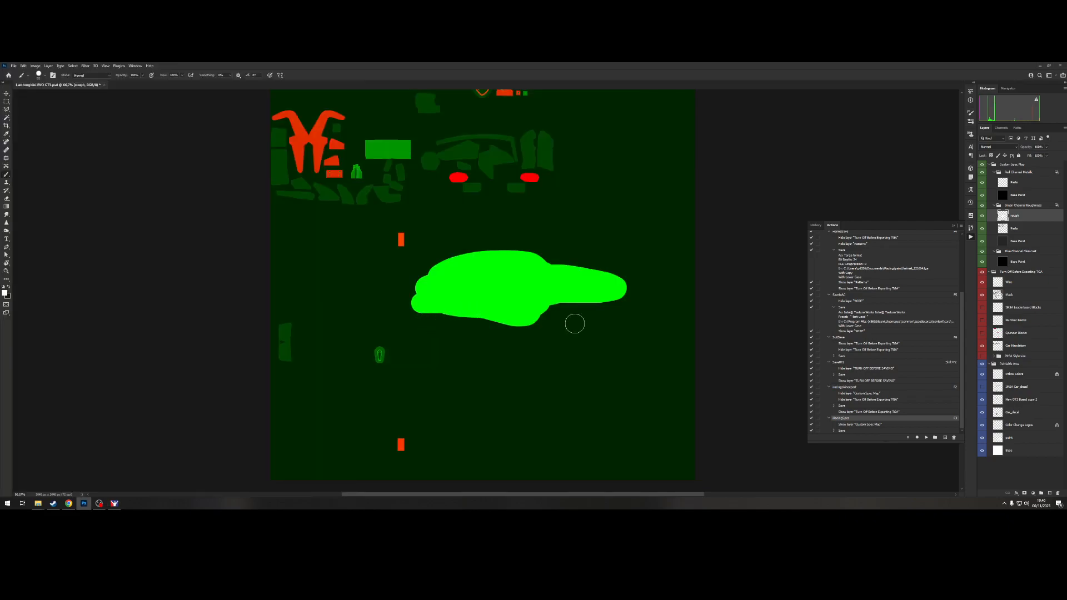
Make the Base layer black, export the skin and check the dark car in iRacing.
{"action": "left_click", "coordinate": [1013, 451]}
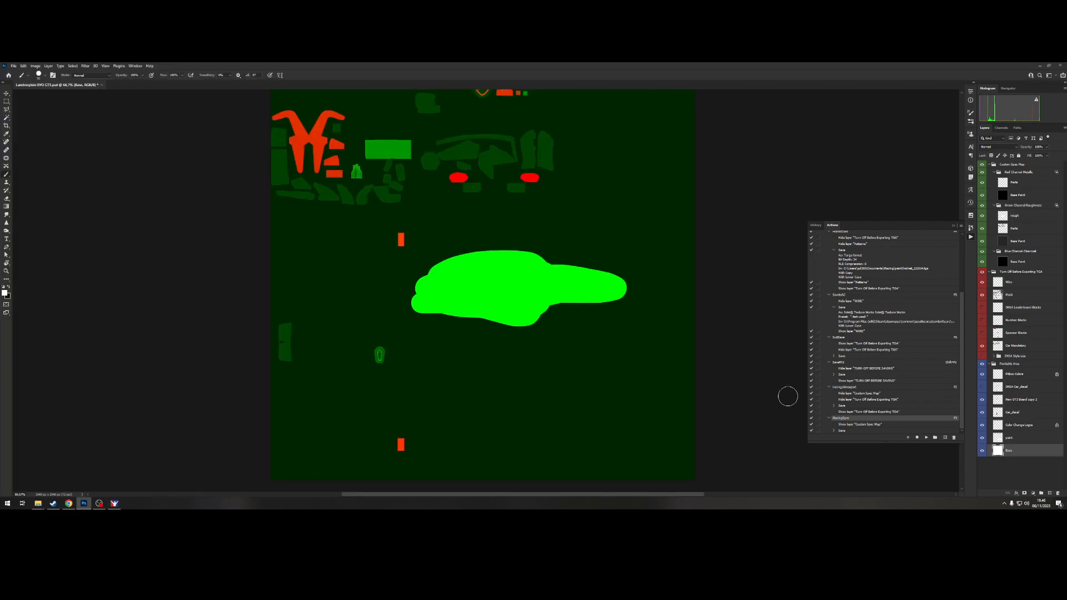
{"action": "key", "text": "F2"}
{"action": "key", "text": "alt+Tab"}
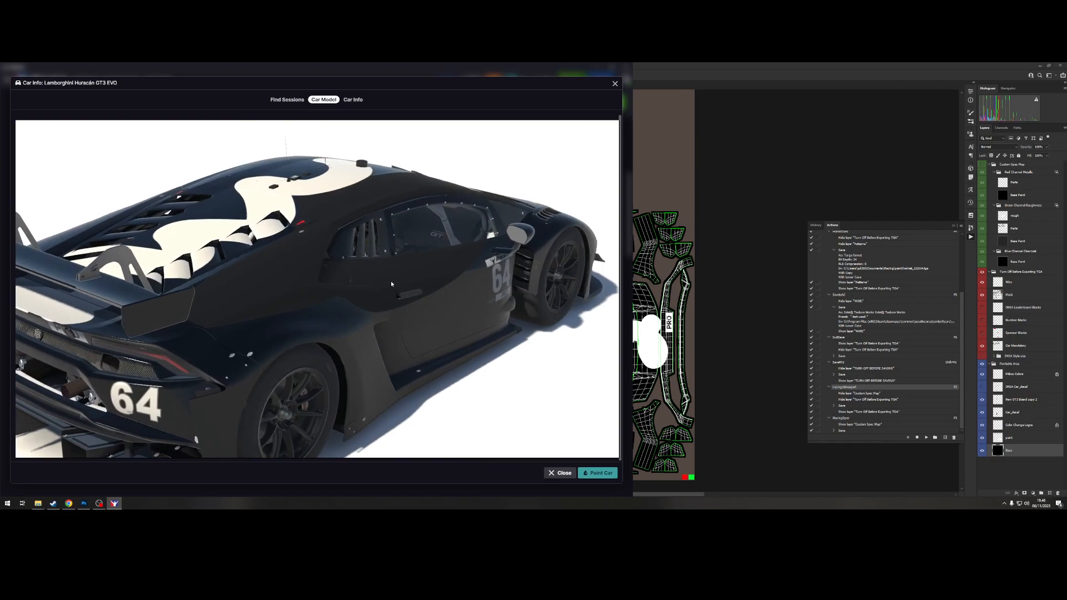
{"action": "key", "text": "alt+Tab"}
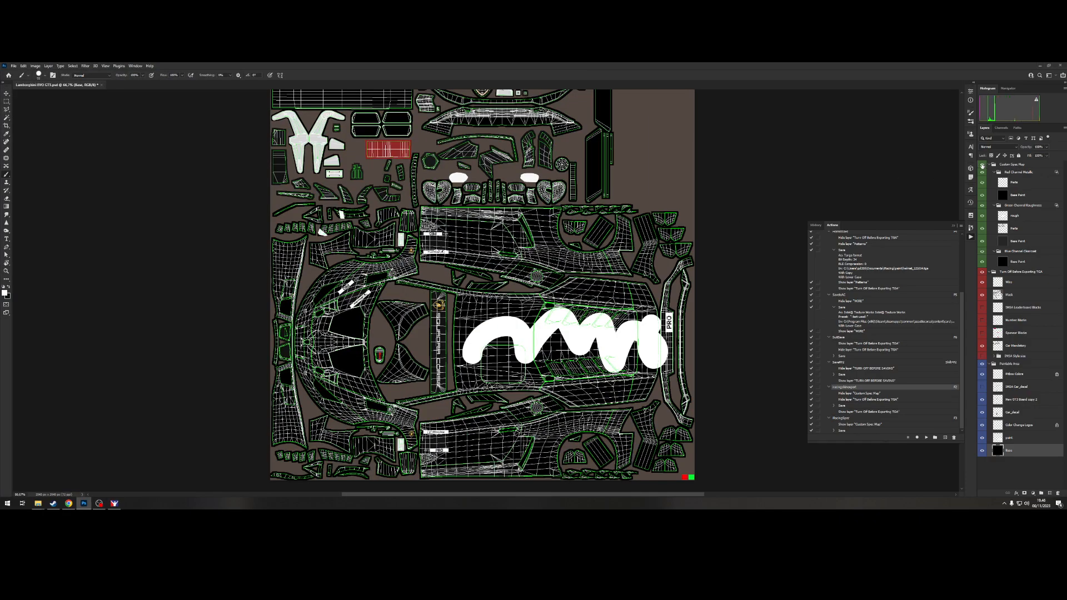
Show the Custom Spec Map group and compare the painted roughness area with the car model in iRacing.
{"action": "left_click", "coordinate": [983, 166]}
{"action": "left_click", "coordinate": [982, 166]}
{"action": "left_click", "coordinate": [983, 165]}
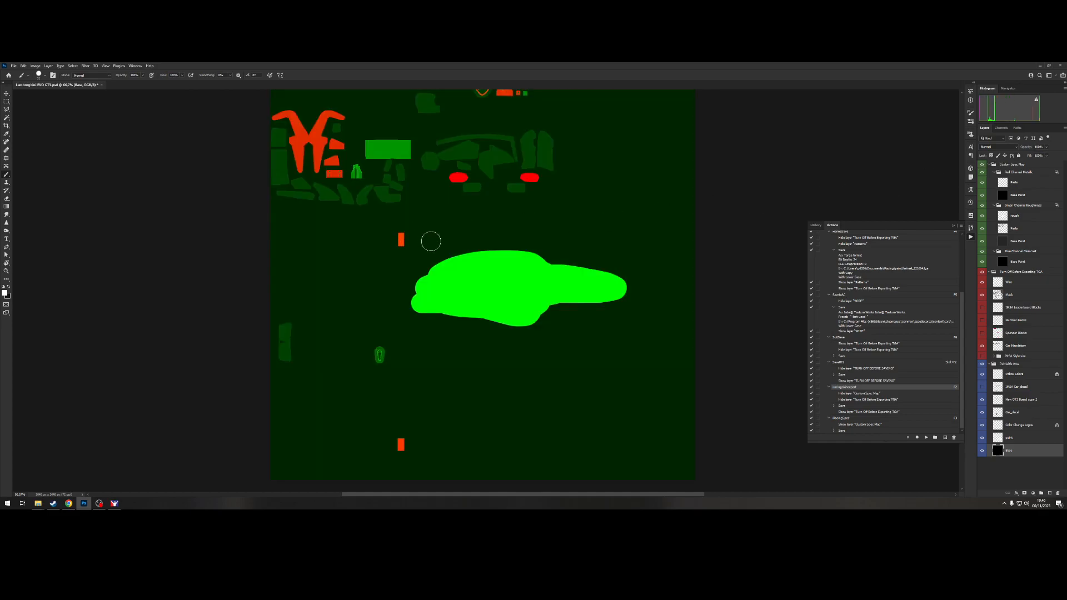
{"action": "key", "text": "alt+Tab"}
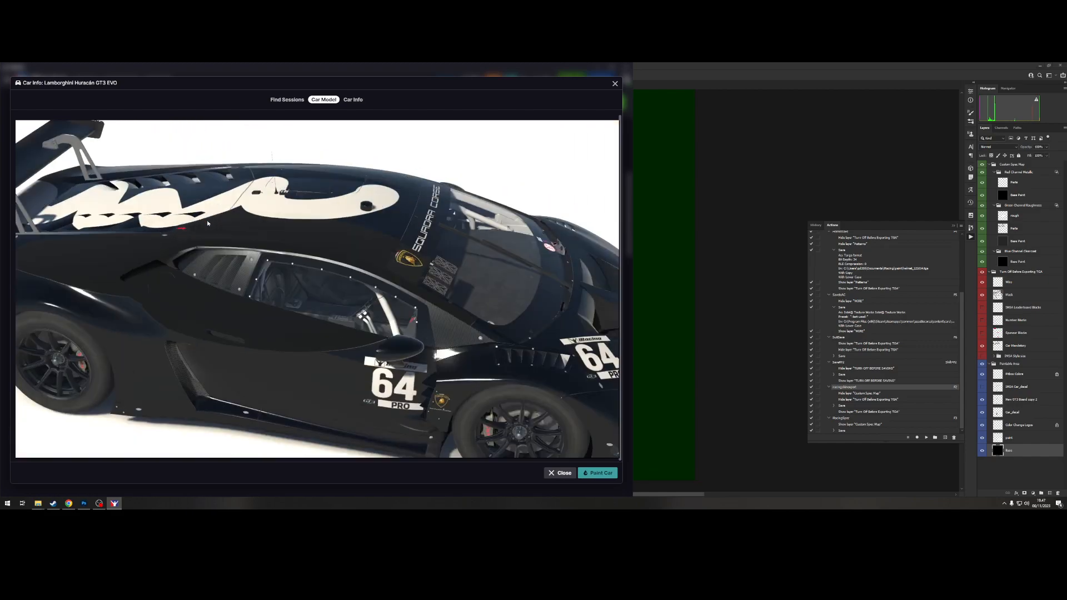
{"action": "left_click", "coordinate": [759, 281]}
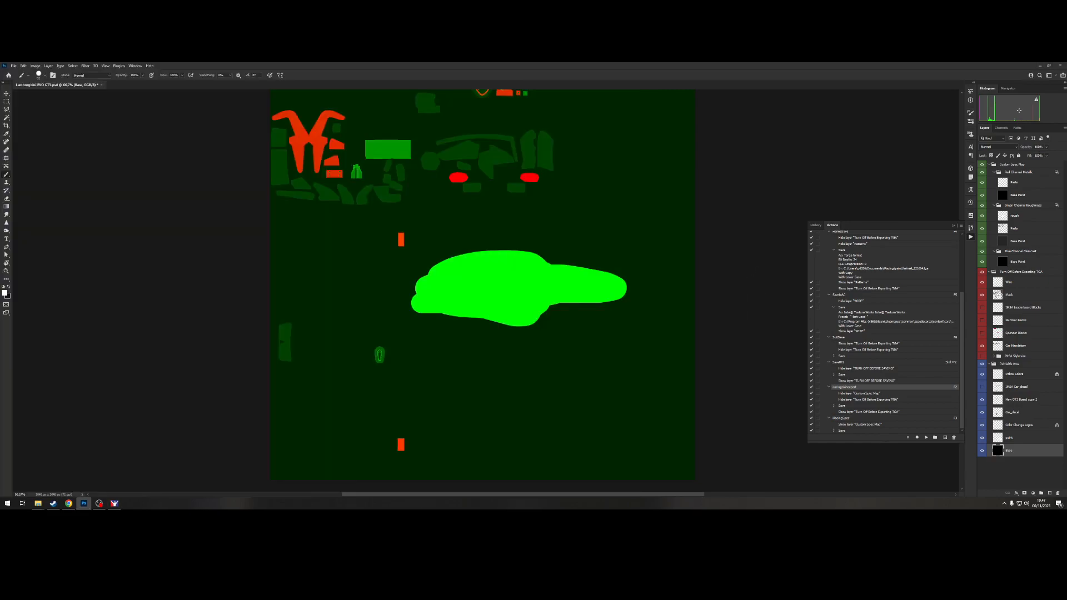
Lower the fill of the rough layer, export the spec map and inspect the semi-rough area on the iRacing car.
{"action": "left_click", "coordinate": [1025, 217]}
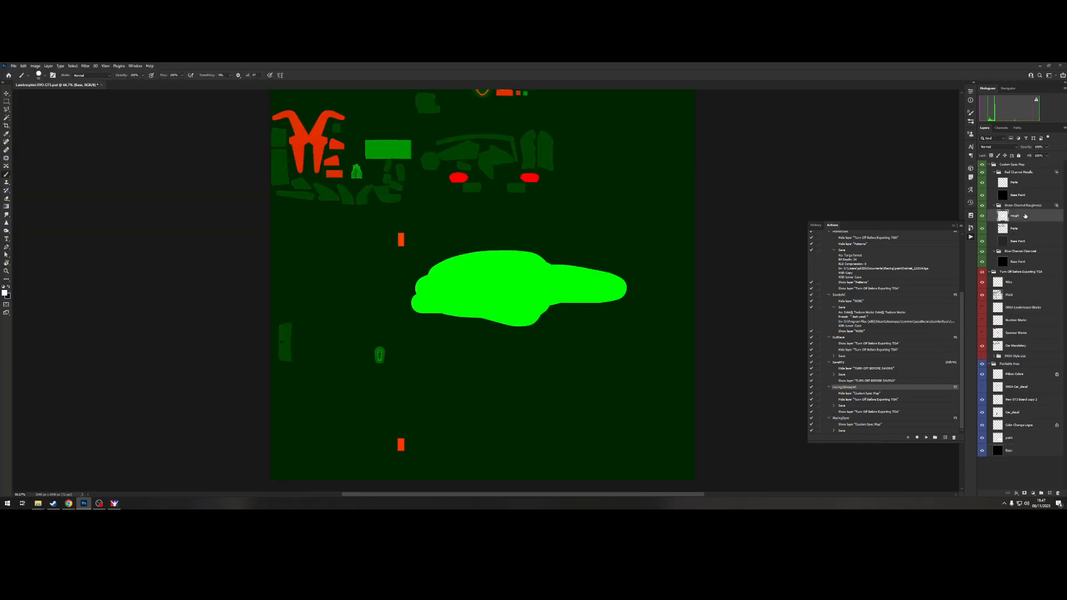
{"action": "left_click", "coordinate": [1047, 157]}
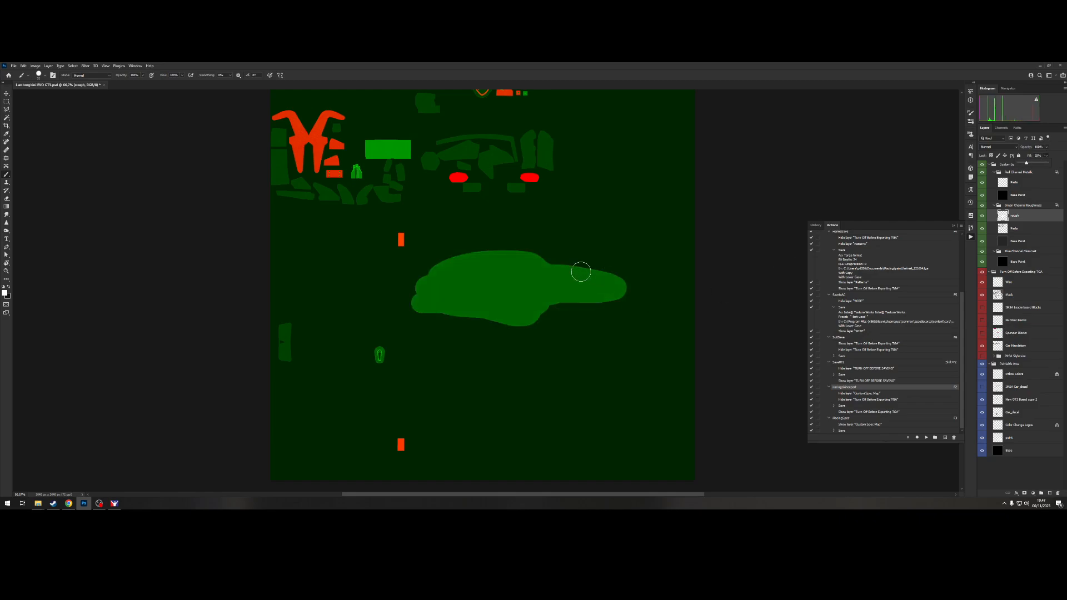
{"action": "key", "text": "F3"}
{"action": "key", "text": "alt+Tab"}
{"action": "mouse_move", "coordinate": [278, 268]}
{"action": "left_mouse_down"}
{"action": "mouse_move", "coordinate": [309, 268]}
{"action": "mouse_move", "coordinate": [280, 269]}
{"action": "mouse_move", "coordinate": [305, 297]}
{"action": "mouse_move", "coordinate": [262, 335]}
{"action": "mouse_move", "coordinate": [243, 335]}
{"action": "mouse_move", "coordinate": [250, 318]}
{"action": "mouse_move", "coordinate": [252, 339]}
{"action": "mouse_move", "coordinate": [232, 310]}
{"action": "mouse_move", "coordinate": [257, 326]}
{"action": "mouse_move", "coordinate": [248, 336]}
{"action": "mouse_move", "coordinate": [253, 328]}
{"action": "left_mouse_up"}
{"action": "left_click", "coordinate": [917, 175]}
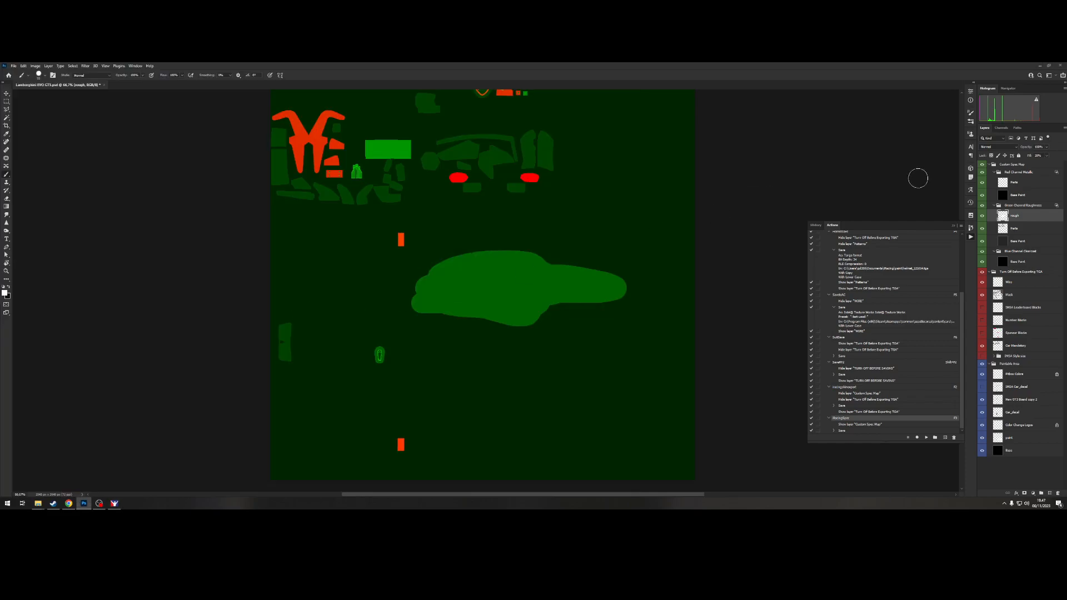
Remove the rough layer from the green roughness channel group and check the car's finish in iRacing.
{"action": "key", "text": "ctrl+e"}
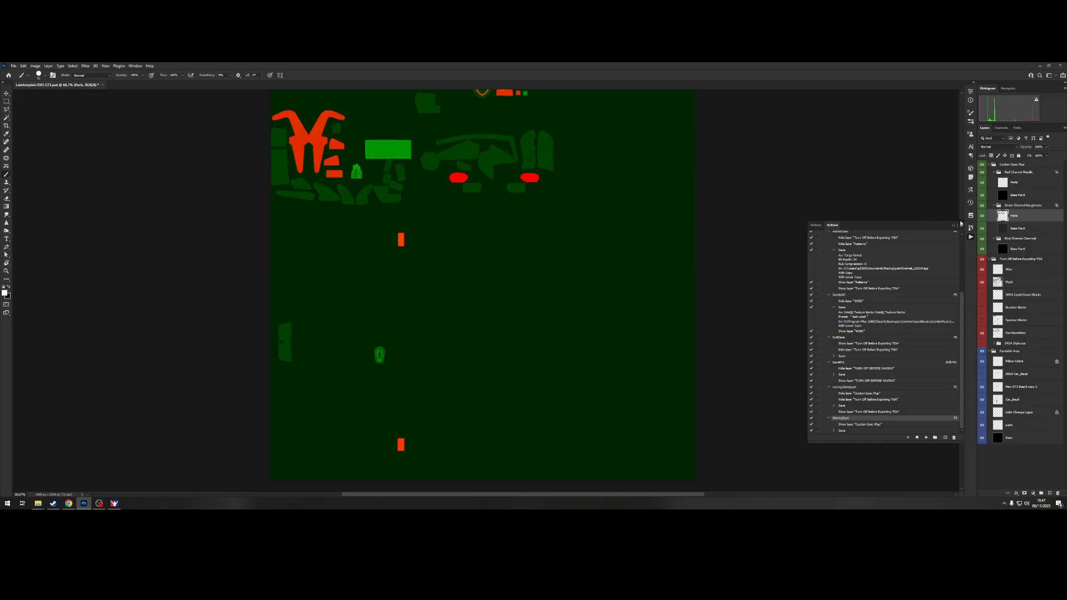
{"action": "key", "text": "alt+Tab"}
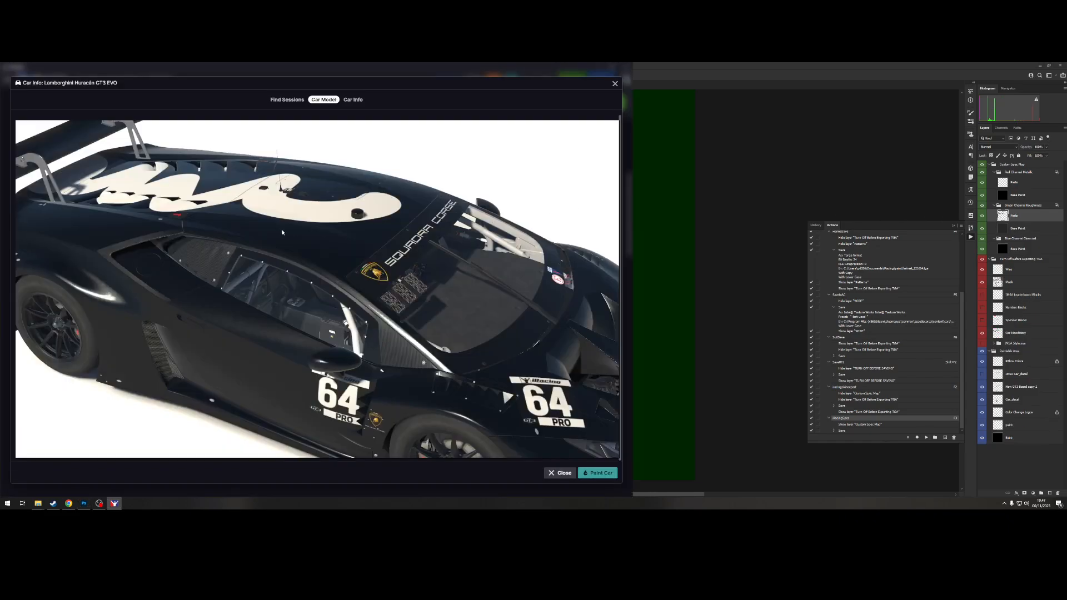
{"action": "left_click_drag", "start_coordinate": [338, 240], "coordinate": [311, 229]}
{"action": "key", "text": "alt+Tab"}
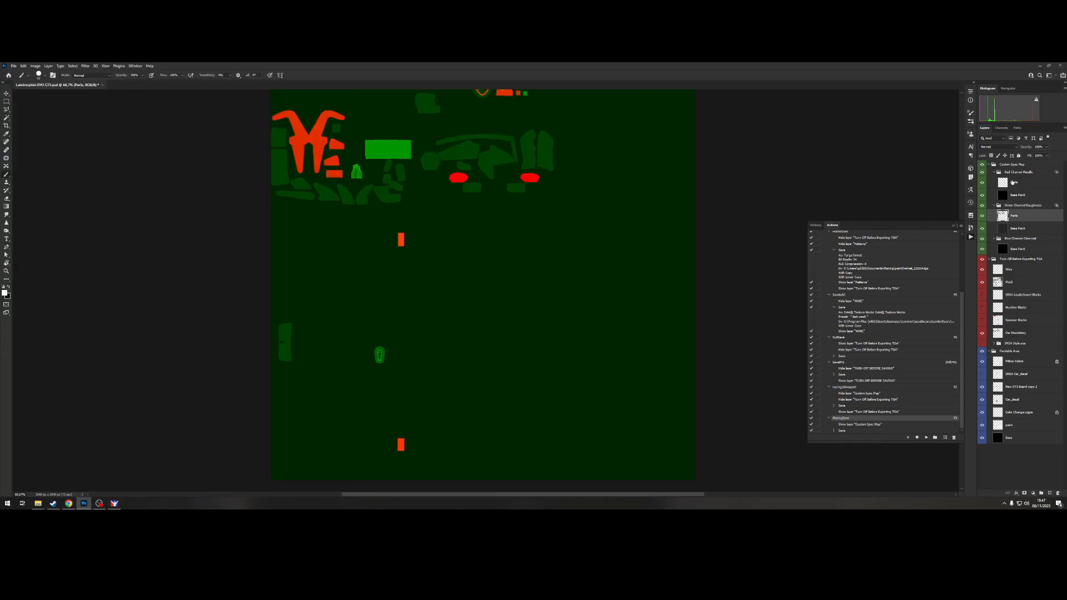
Add a layer named clear above Base Paint in the blue clearcoat channel group and paint a broad white area across the middle.
{"action": "left_click", "coordinate": [1023, 248]}
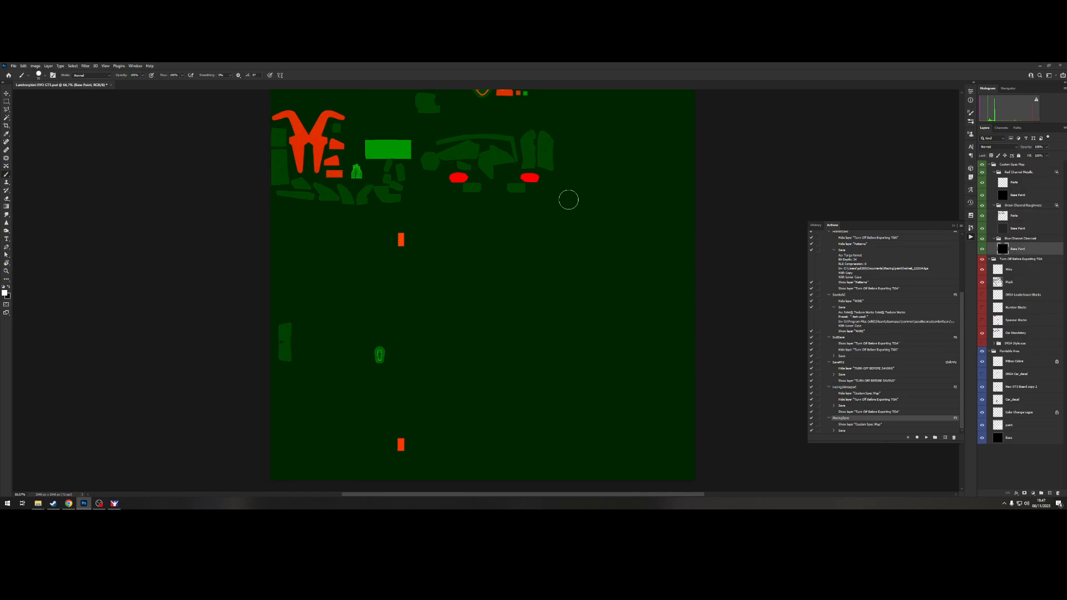
{"action": "key", "text": "ctrl+shift+n"}
{"action": "type", "text": "clear"}
{"action": "key", "text": "Return"}
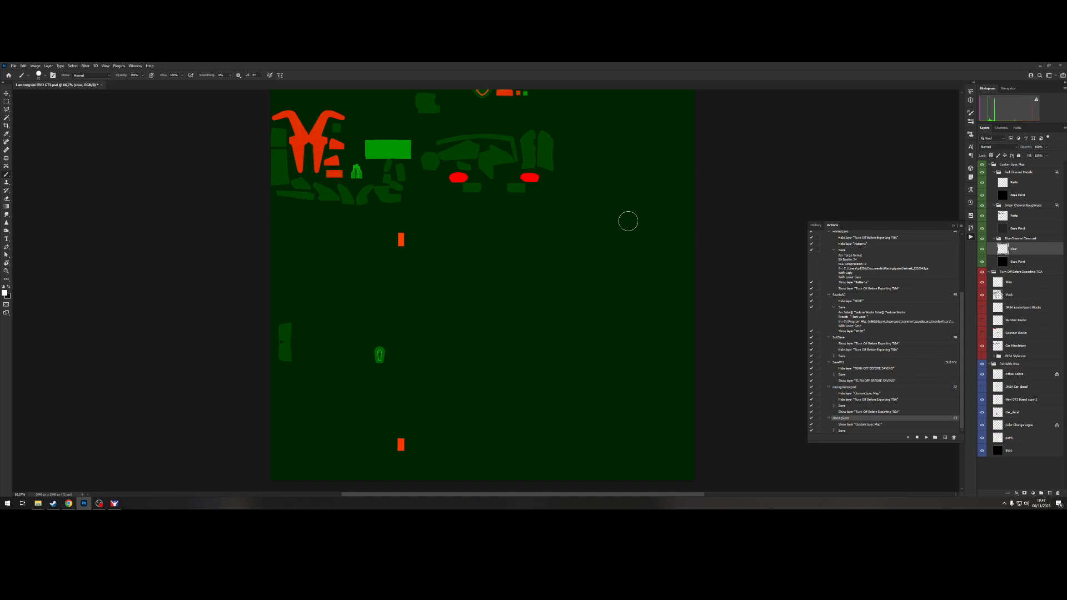
{"action": "left_click_drag", "start_coordinate": [427, 334], "coordinate": [507, 284]}
{"action": "mouse_move", "coordinate": [629, 275]}
{"action": "left_mouse_down"}
{"action": "mouse_move", "coordinate": [583, 313]}
{"action": "mouse_move", "coordinate": [370, 322]}
{"action": "mouse_move", "coordinate": [546, 275]}
{"action": "mouse_move", "coordinate": [659, 310]}
{"action": "mouse_move", "coordinate": [577, 329]}
{"action": "mouse_move", "coordinate": [394, 311]}
{"action": "mouse_move", "coordinate": [330, 292]}
{"action": "mouse_move", "coordinate": [357, 252]}
{"action": "mouse_move", "coordinate": [507, 291]}
{"action": "left_mouse_up"}
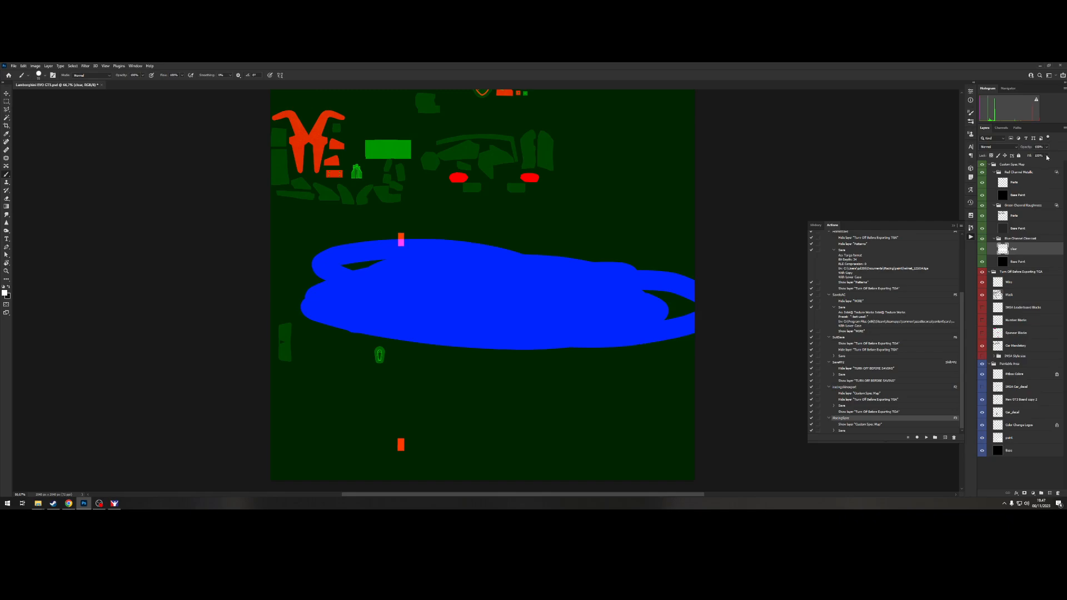
Export the spec map with the painted clearcoat area and inspect its effect on the iRacing car.
{"action": "key", "text": "F3"}
{"action": "key", "text": "alt+Tab"}
{"action": "left_click_drag", "start_coordinate": [471, 342], "coordinate": [425, 350]}
{"action": "key", "text": "alt+Tab"}
Reduce the clear layer's fill until the blue area is barely present and inspect the car's clearcoat from several angles in iRacing.
{"action": "left_click_drag", "start_coordinate": [1027, 163], "coordinate": [1024, 164]}
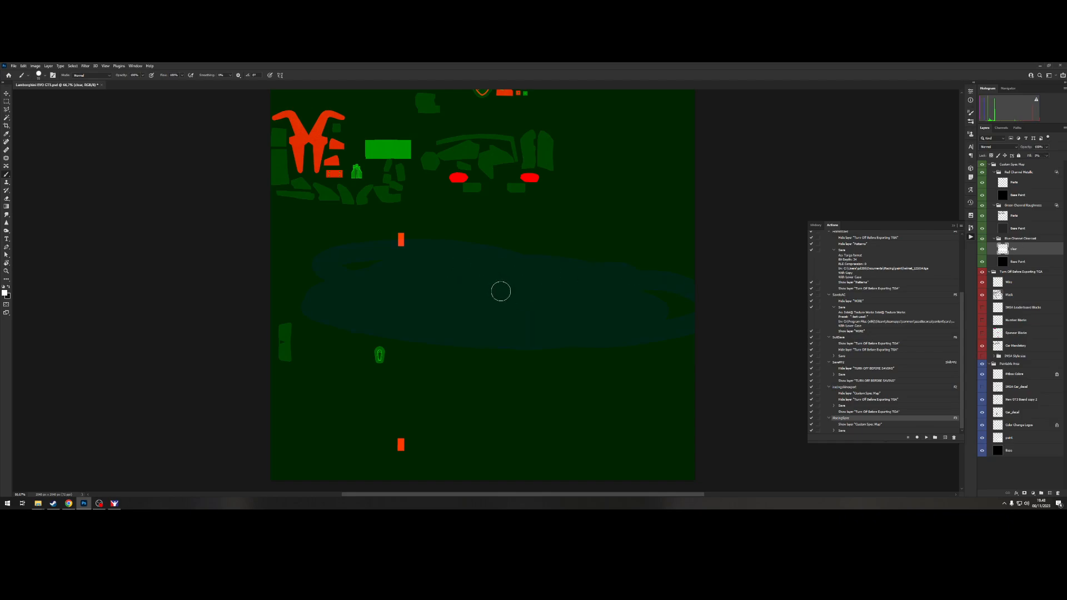
{"action": "key", "text": "alt+Tab"}
{"action": "left_click_drag", "start_coordinate": [371, 344], "coordinate": [262, 311]}
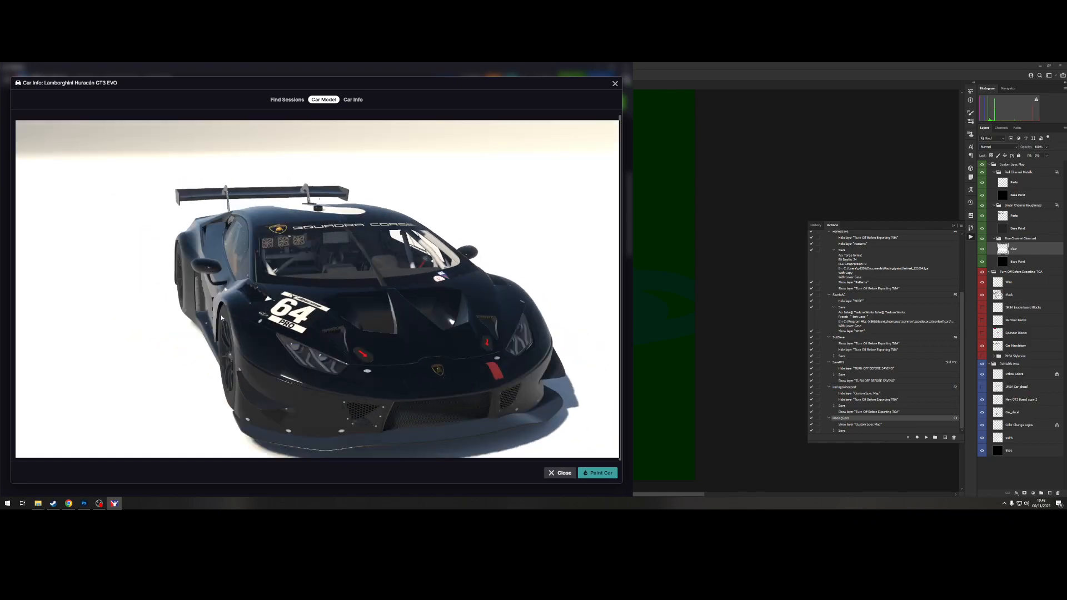
{"action": "scroll", "coordinate": [223, 303], "scroll_direction": "up", "scroll_amount": 5}
{"action": "left_click_drag", "start_coordinate": [195, 300], "coordinate": [276, 249]}
{"action": "left_click", "coordinate": [1044, 191]}
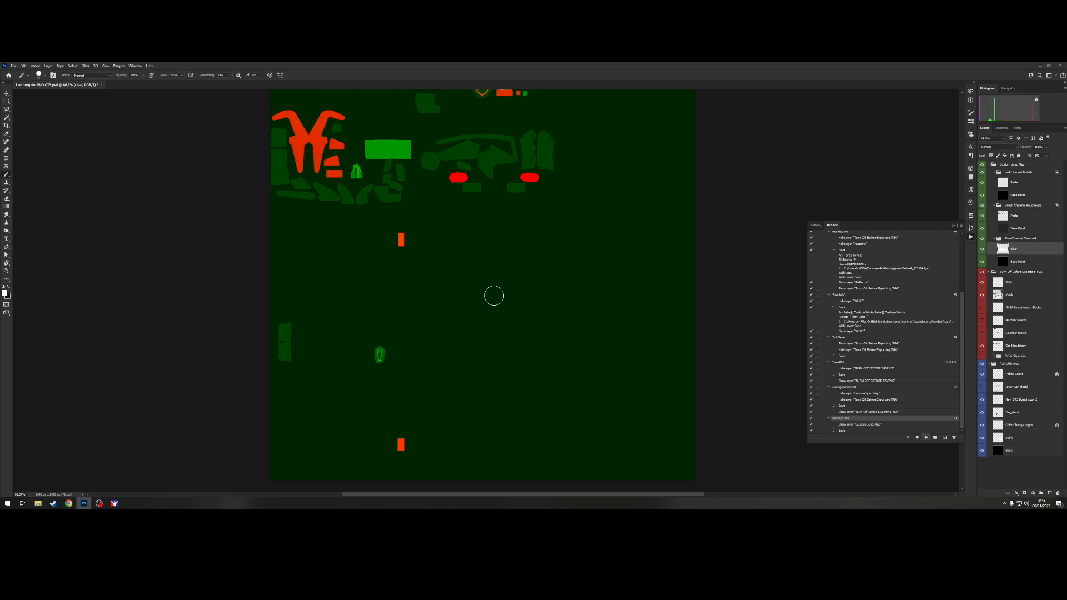
{"action": "key", "text": "alt+Tab"}
{"action": "left_click_drag", "start_coordinate": [312, 318], "coordinate": [316, 232]}
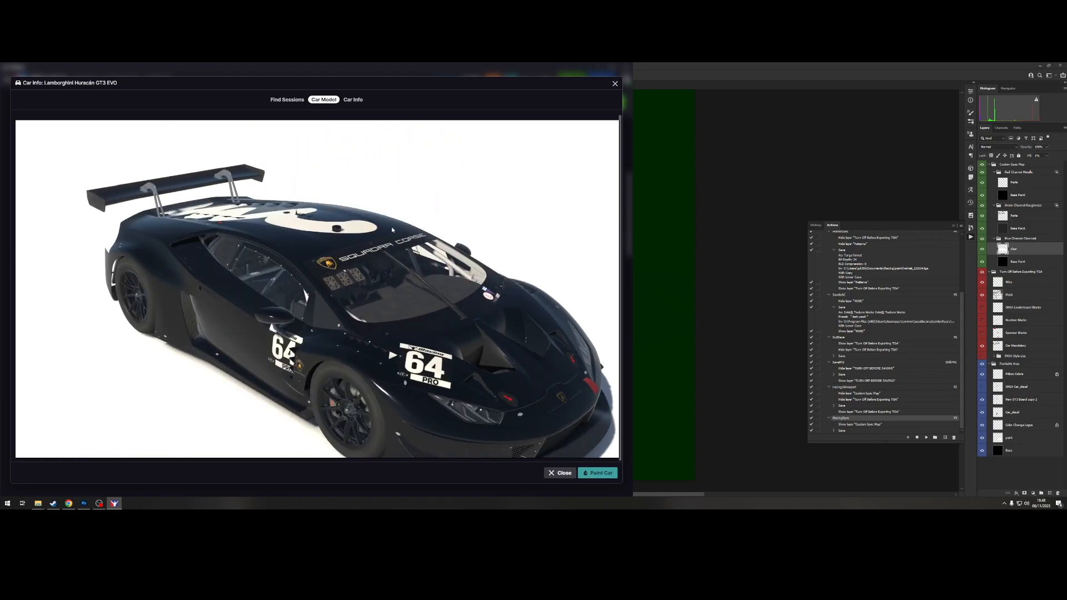
{"action": "key", "text": "alt+Tab"}
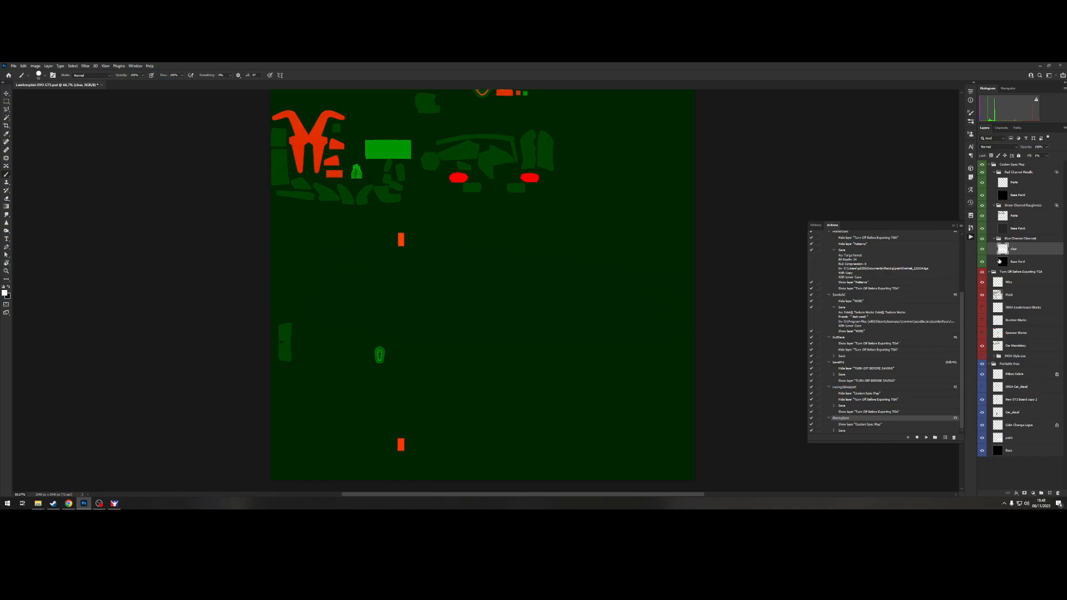
Raise the clear layer's fill again, delete the layer from the blue clearcoat channel group and check the car in iRacing.
{"action": "left_click", "coordinate": [1046, 155]}
{"action": "left_click", "coordinate": [1059, 163]}
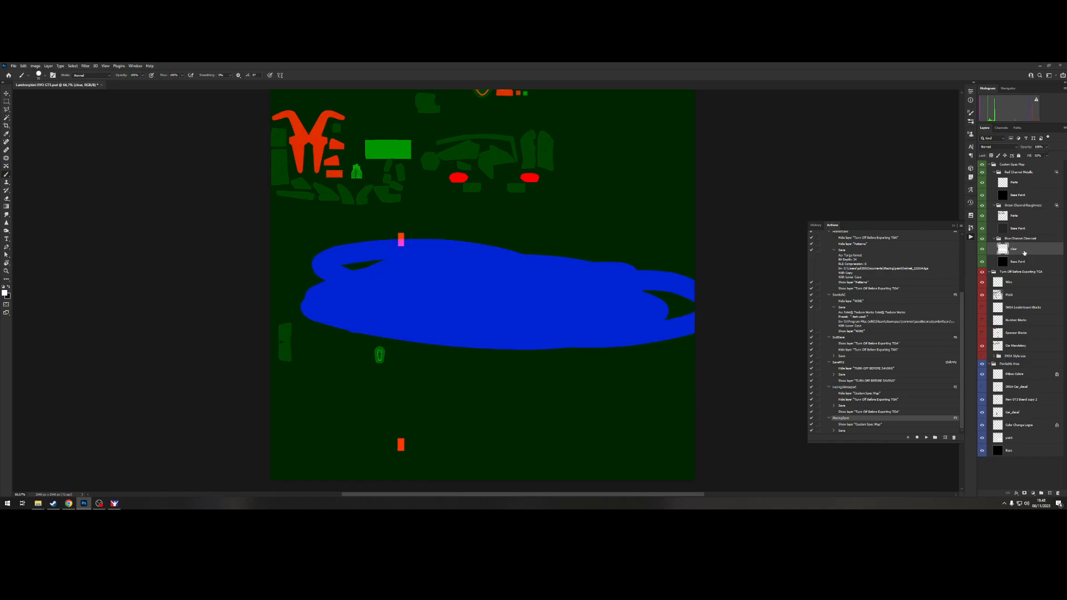
{"action": "key", "text": "Delete"}
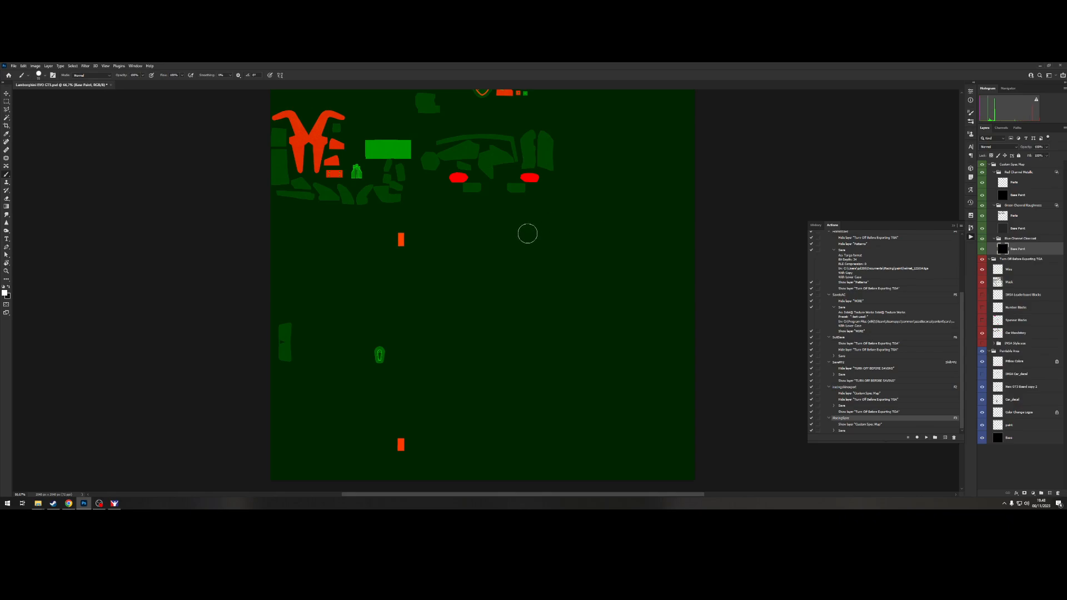
{"action": "key", "text": "alt+Tab"}
{"action": "left_click_drag", "start_coordinate": [213, 232], "coordinate": [260, 234]}
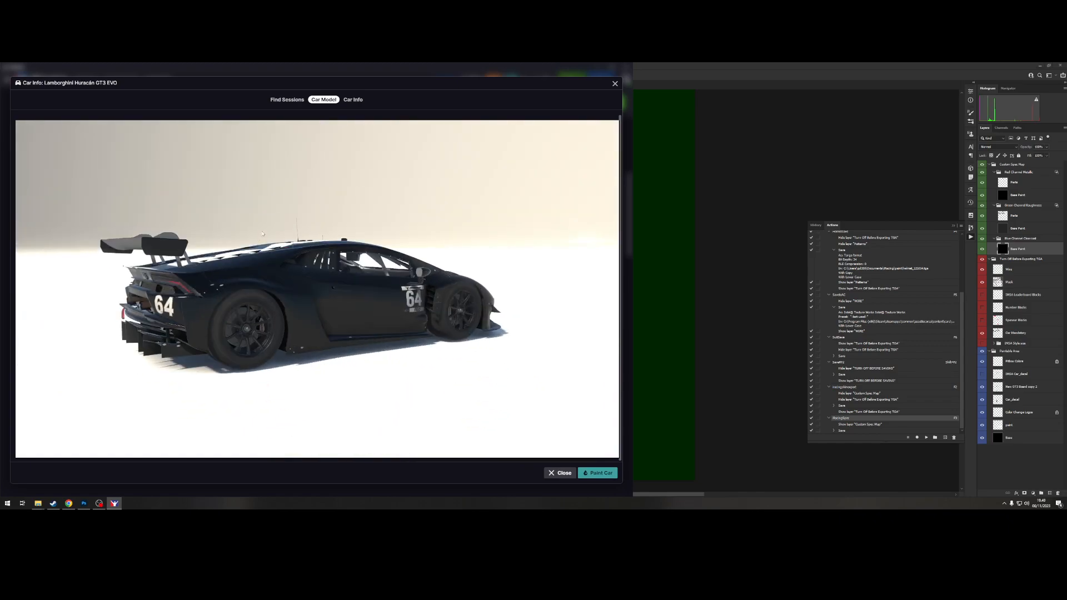
Examine the exported skin TGA, spec map TGA and MIP files in the car's paint folder and look over the finished car in iRacing.
{"action": "key", "text": "alt+Tab"}
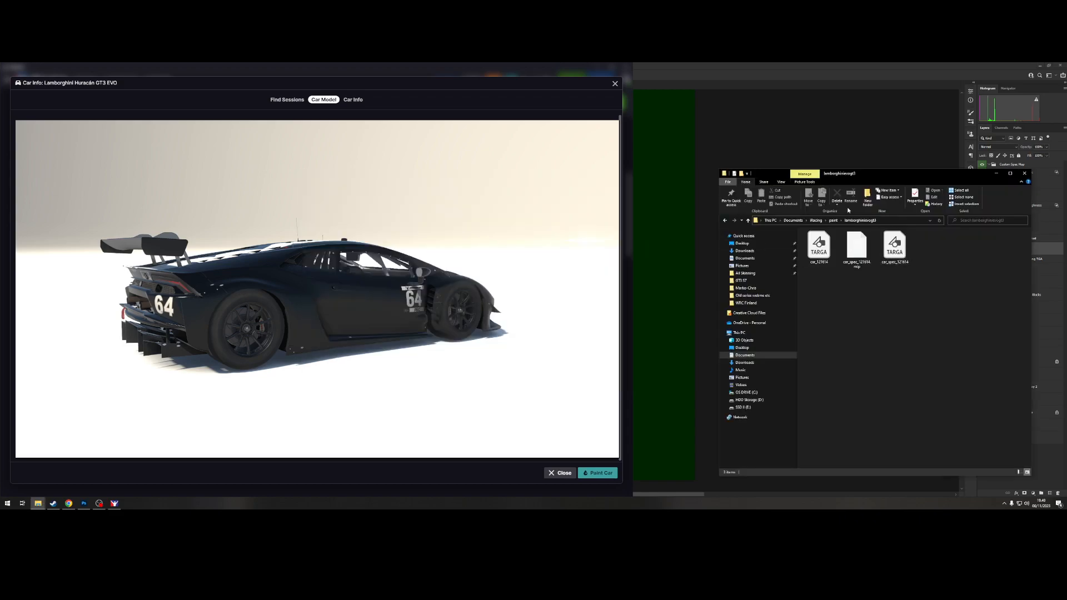
{"action": "left_click", "coordinate": [901, 261]}
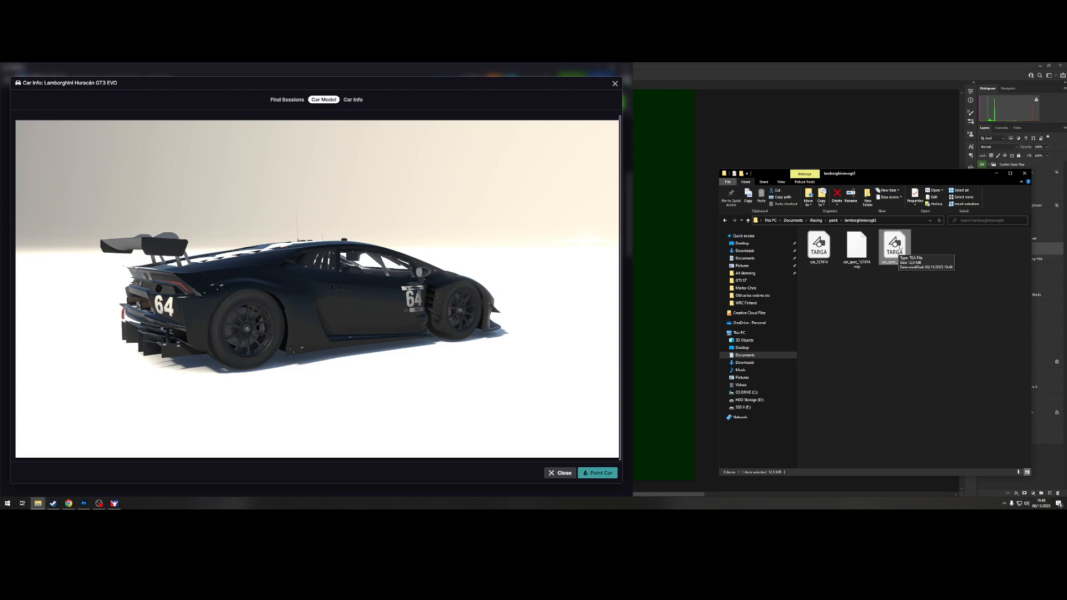
{"action": "left_click", "coordinate": [857, 262]}
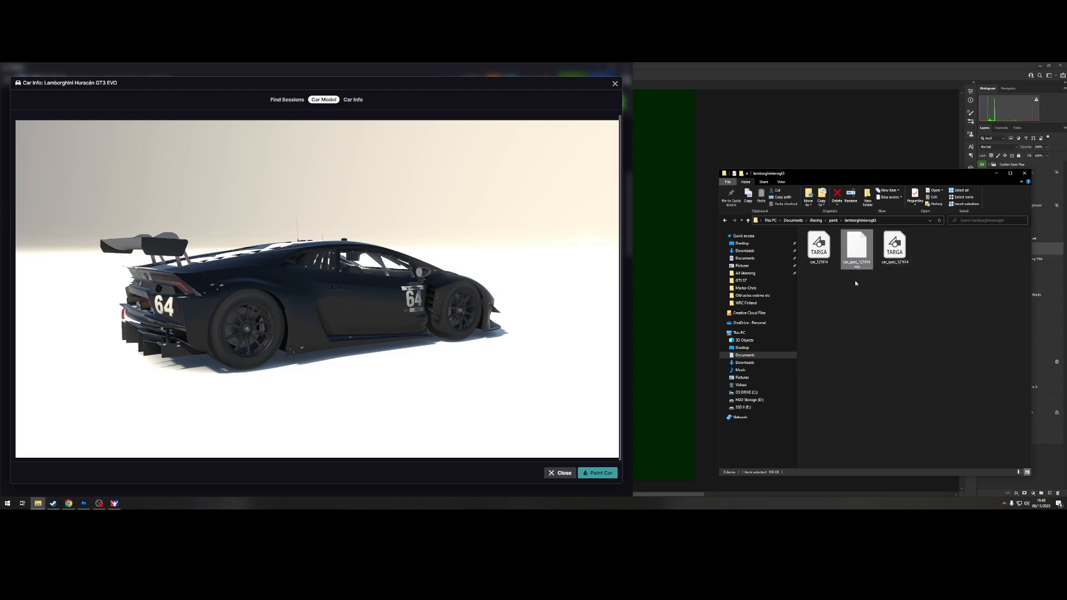
{"action": "left_click", "coordinate": [883, 265]}
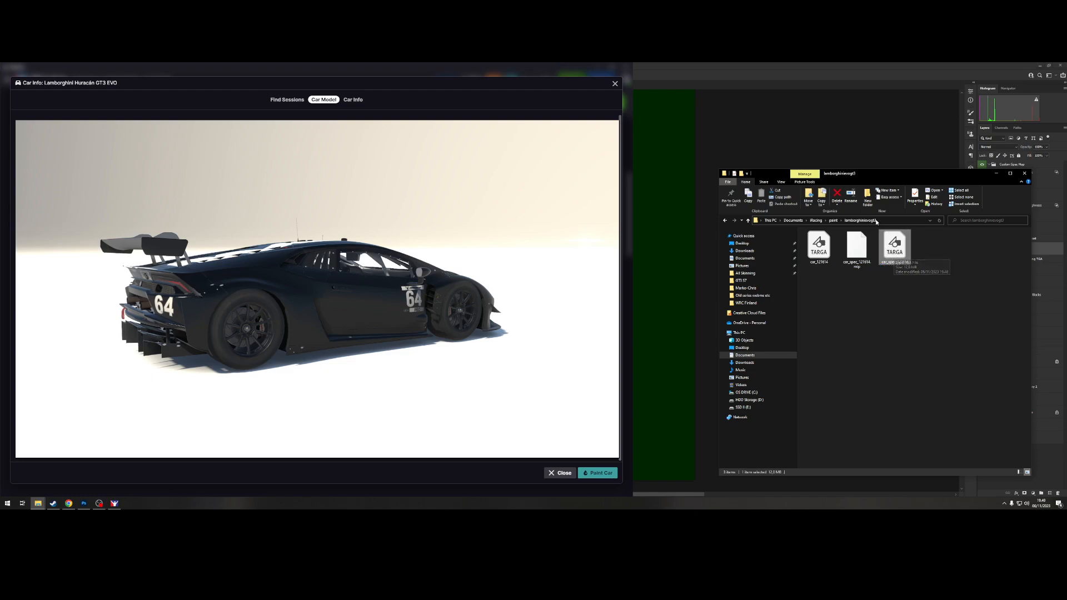
{"action": "left_click", "coordinate": [856, 254]}
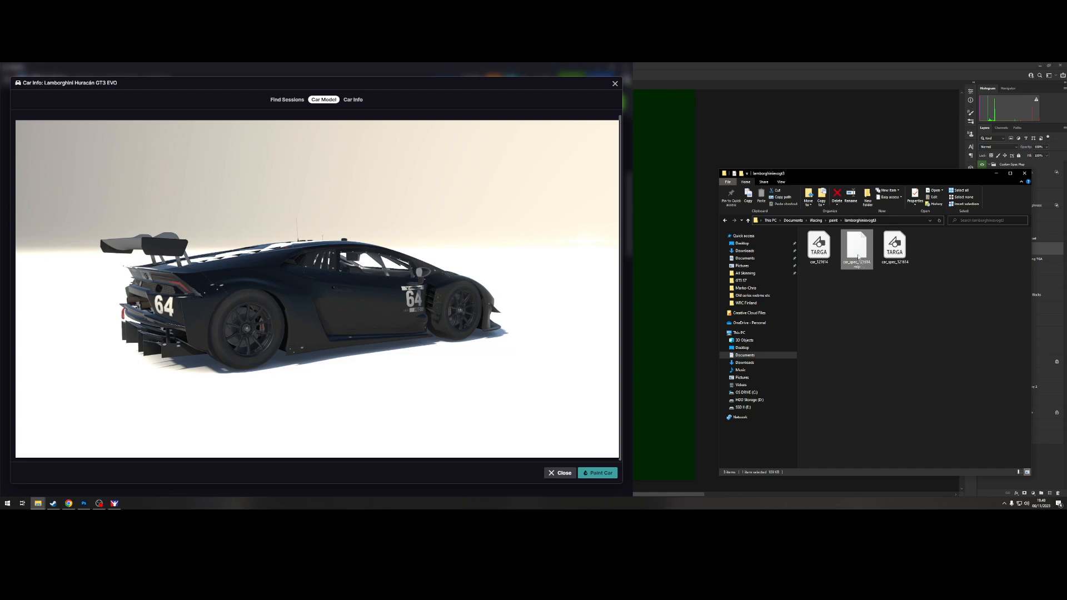
{"action": "left_click", "coordinate": [905, 261]}
{"action": "left_click_drag", "start_coordinate": [859, 288], "coordinate": [806, 231]}
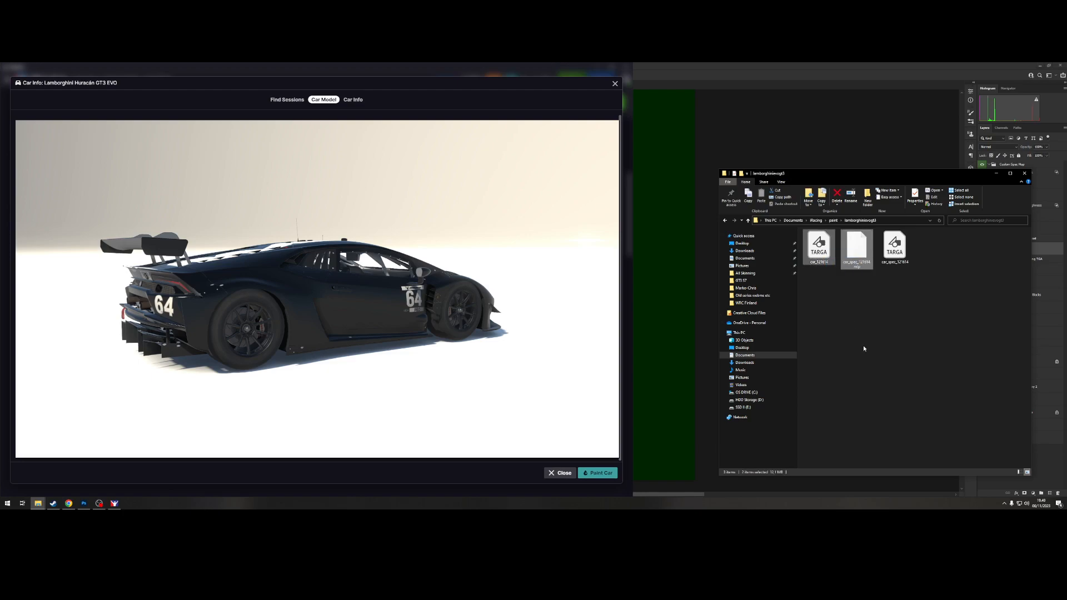
{"action": "left_click", "coordinate": [862, 346]}
{"action": "left_click_drag", "start_coordinate": [456, 289], "coordinate": [356, 274]}
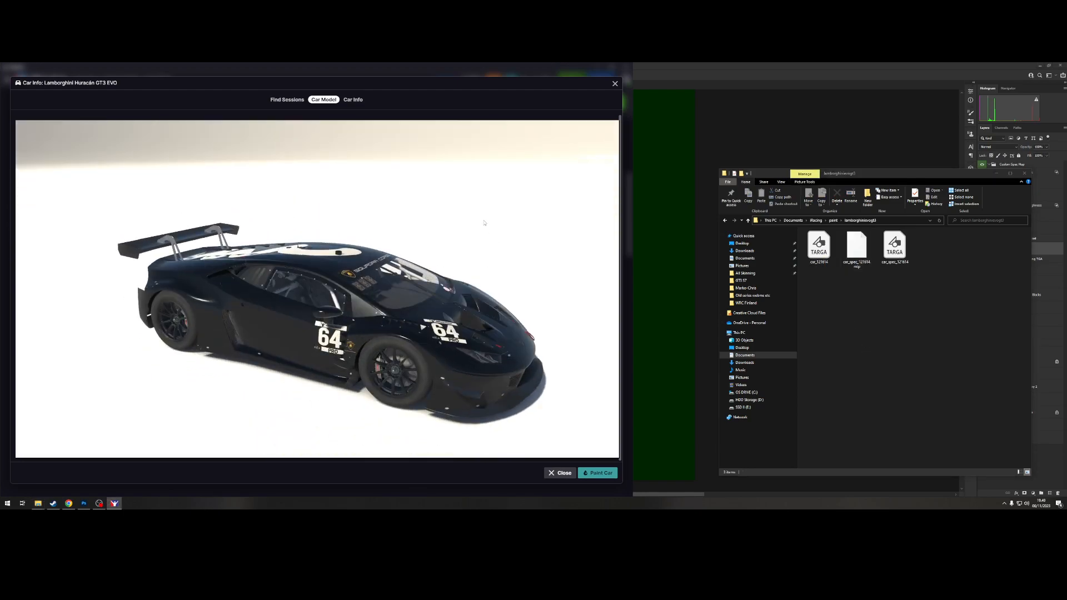
{"action": "left_click", "coordinate": [676, 183]}
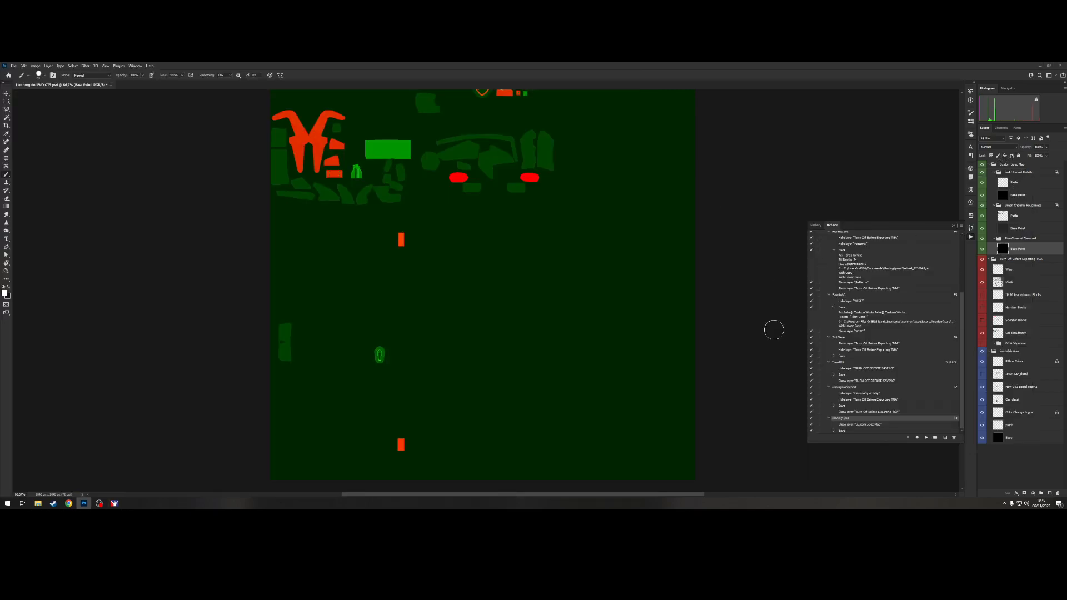
{"action": "left_click", "coordinate": [99, 503]}
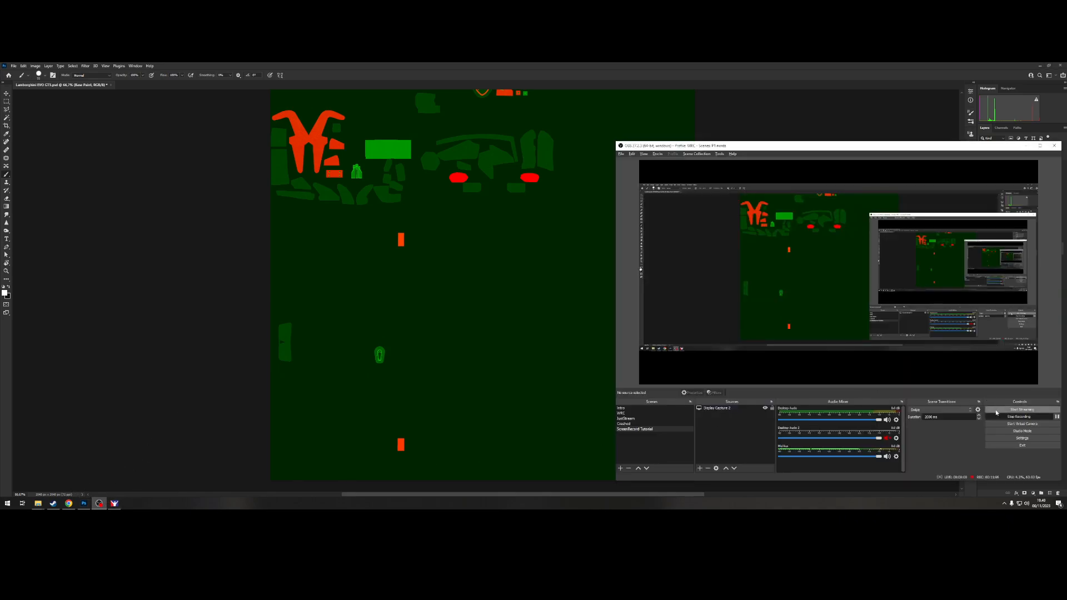